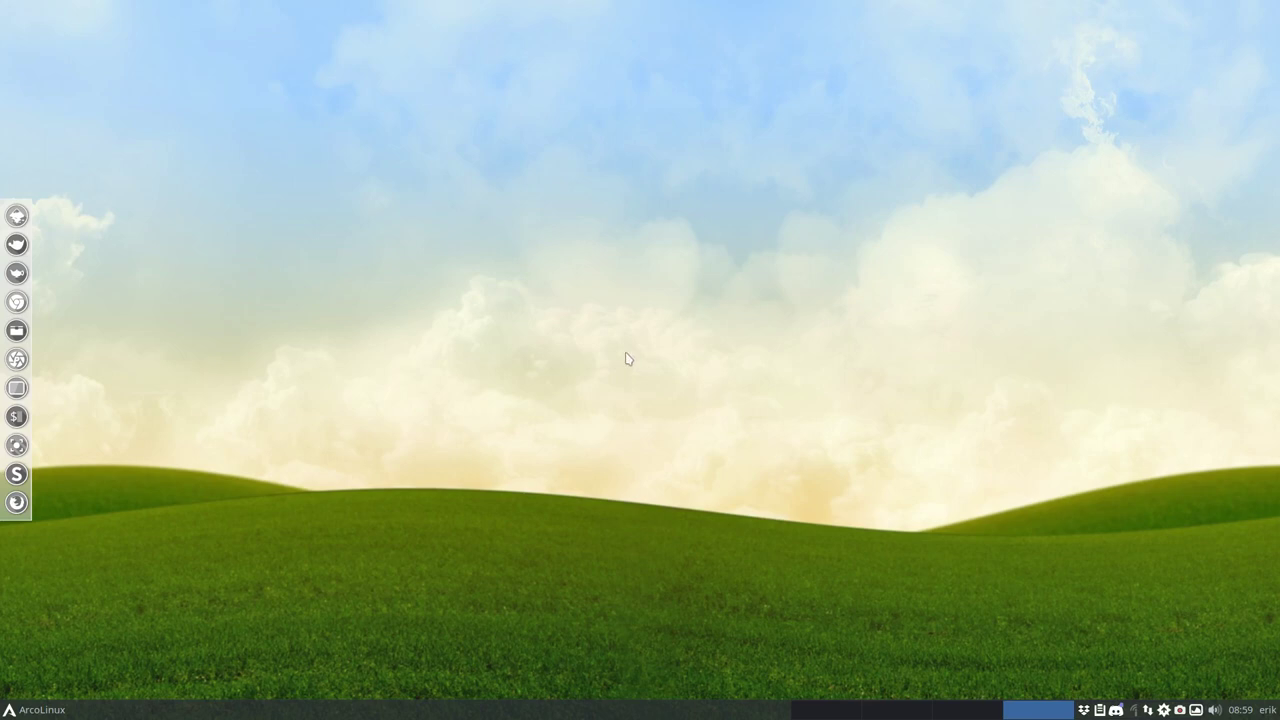
key("super+Return")
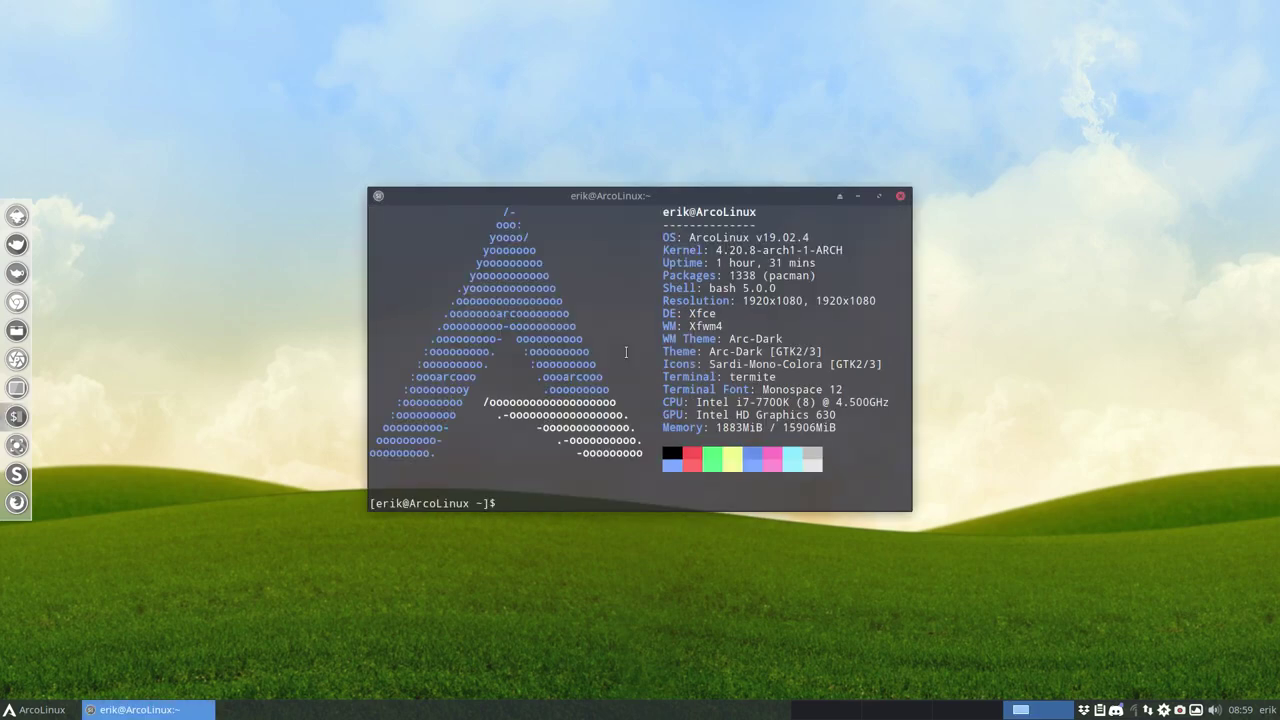
left_click(900, 196)
left_click(22, 714)
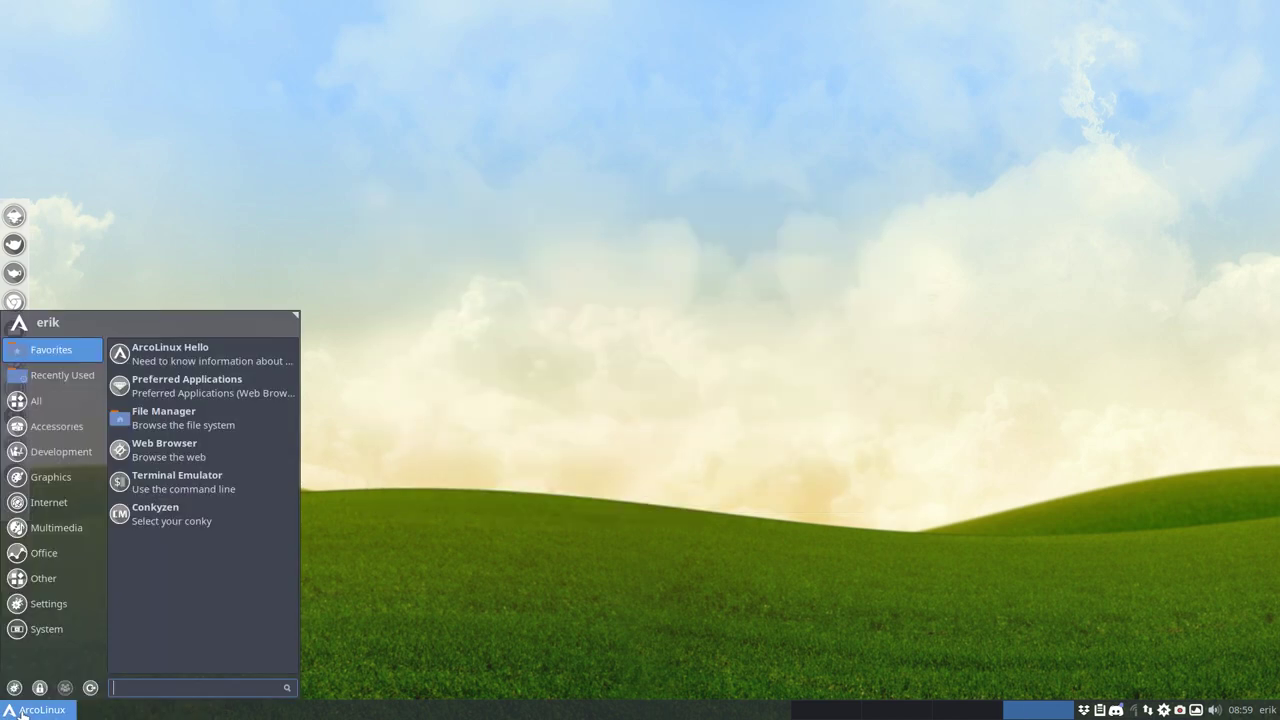
left_click(485, 534)
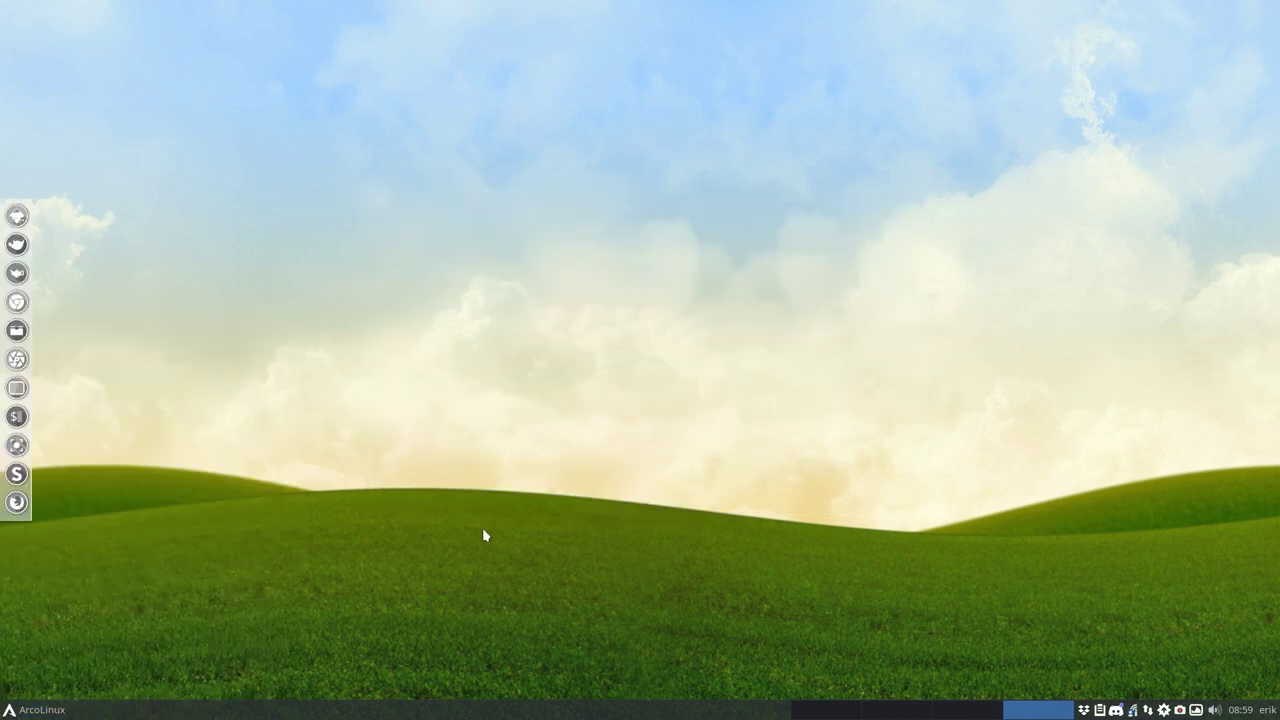
left_click(27, 714)
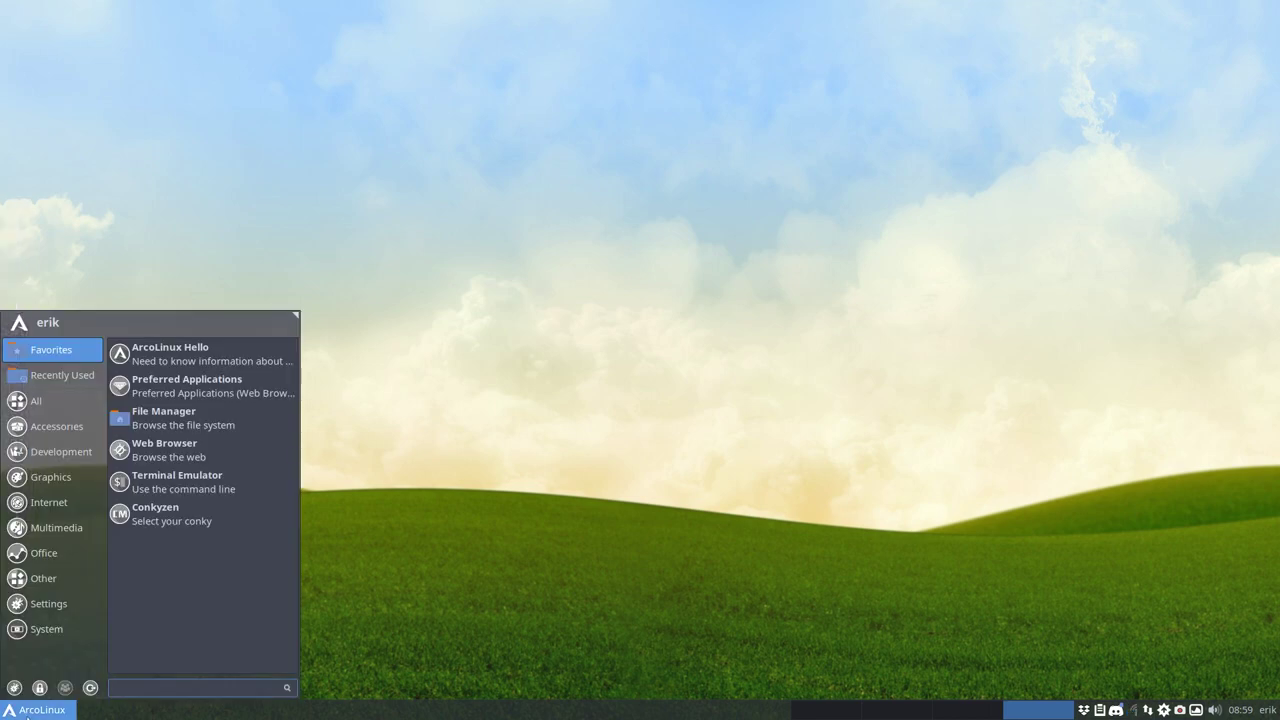
left_click(378, 491)
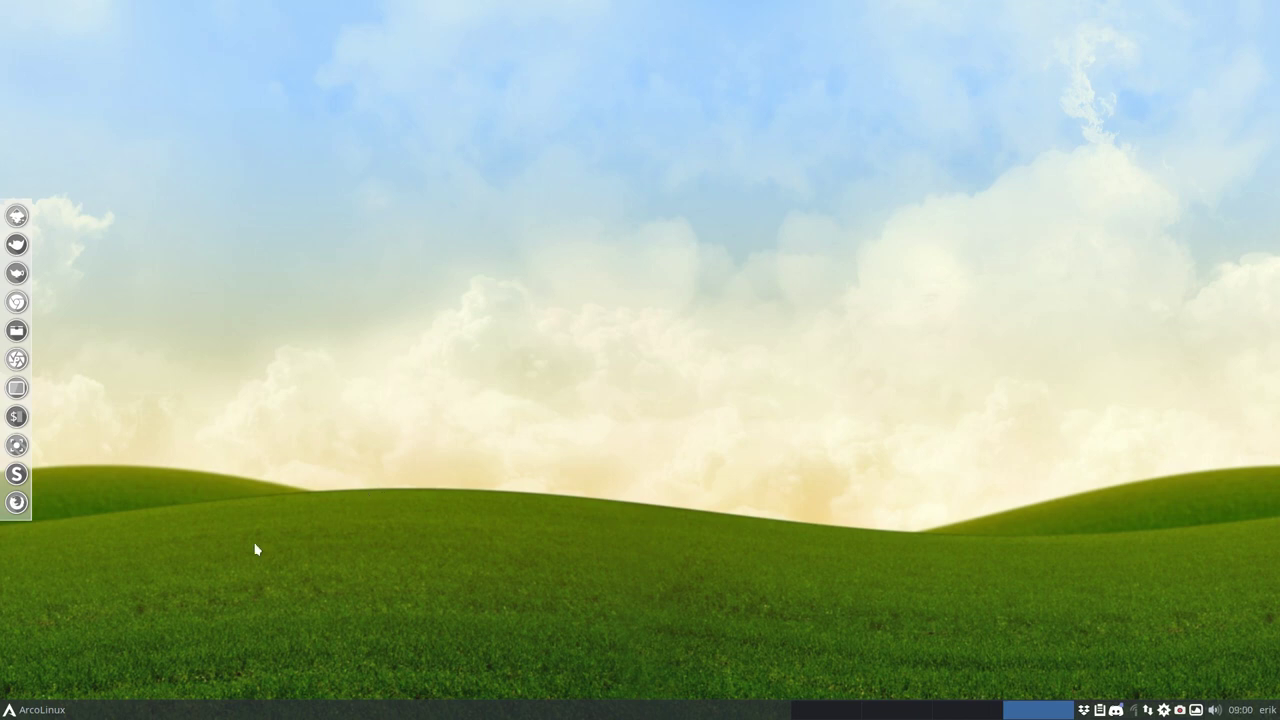
left_click(40, 710)
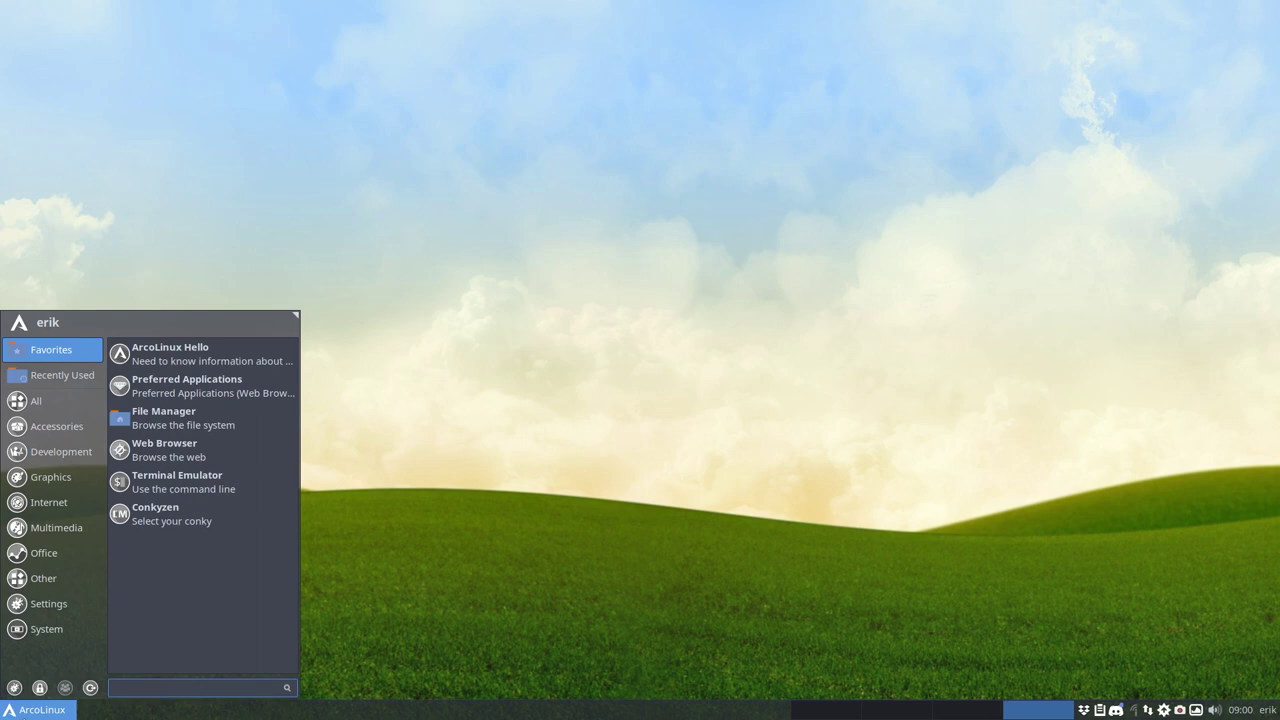
left_click(537, 452)
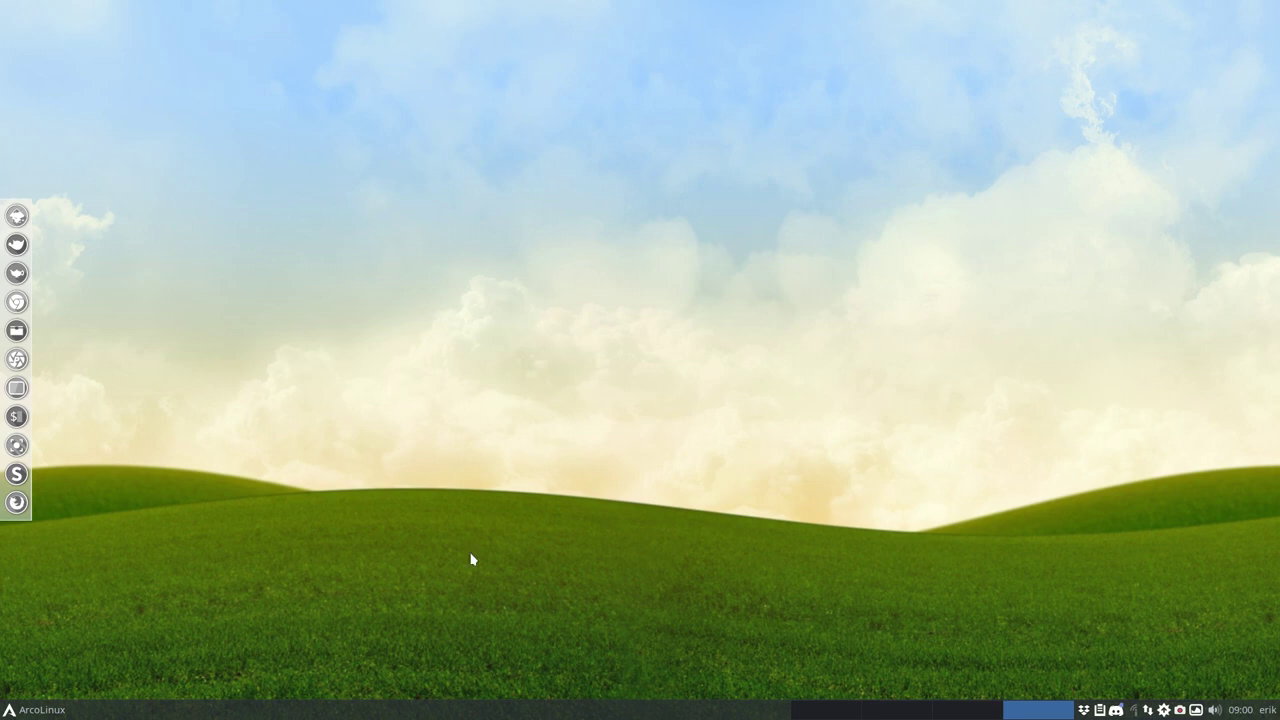
left_click(35, 710)
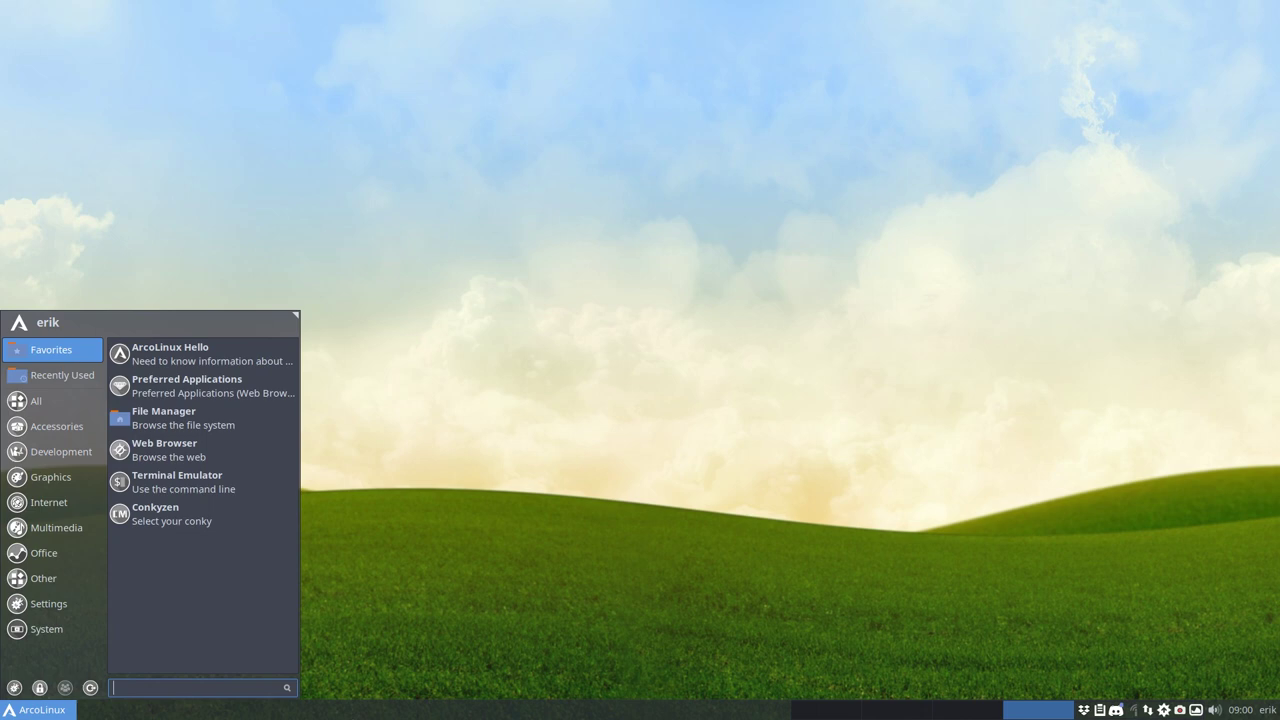
left_click(577, 583)
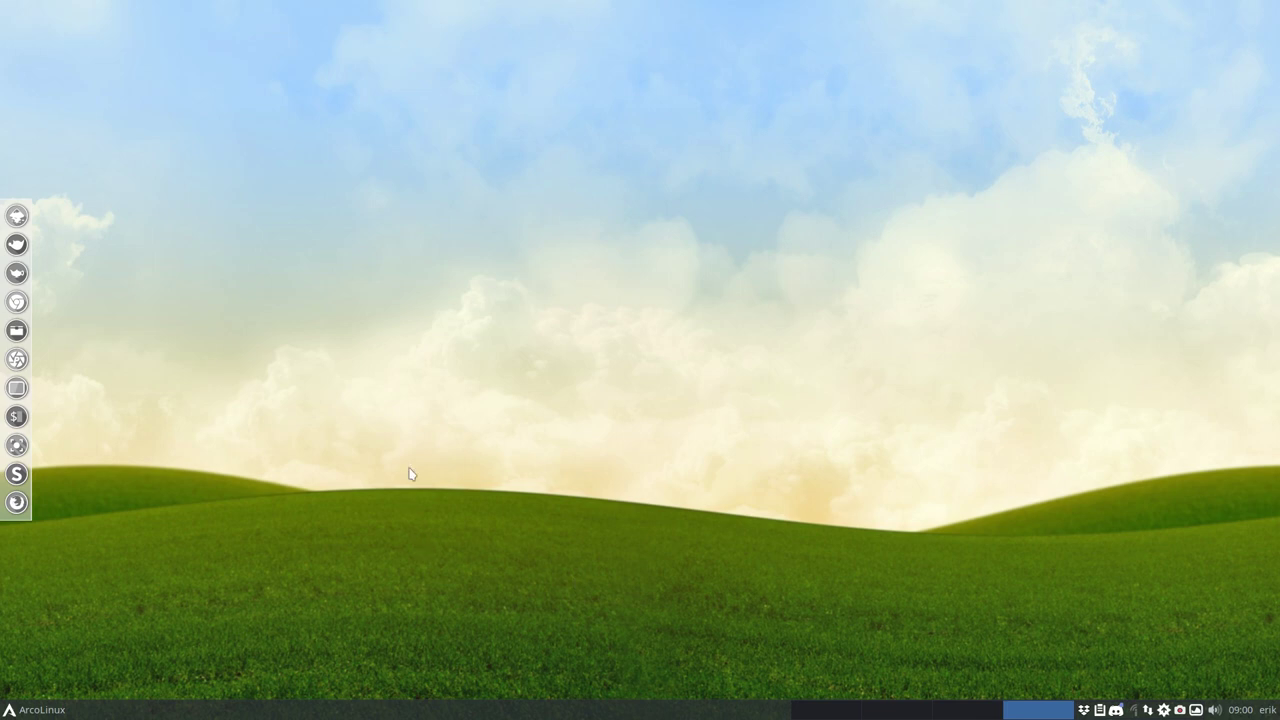
Step: Open a terminal with a taller window and list the available commands starting with xfce4-
key("ctrl+alt+t")
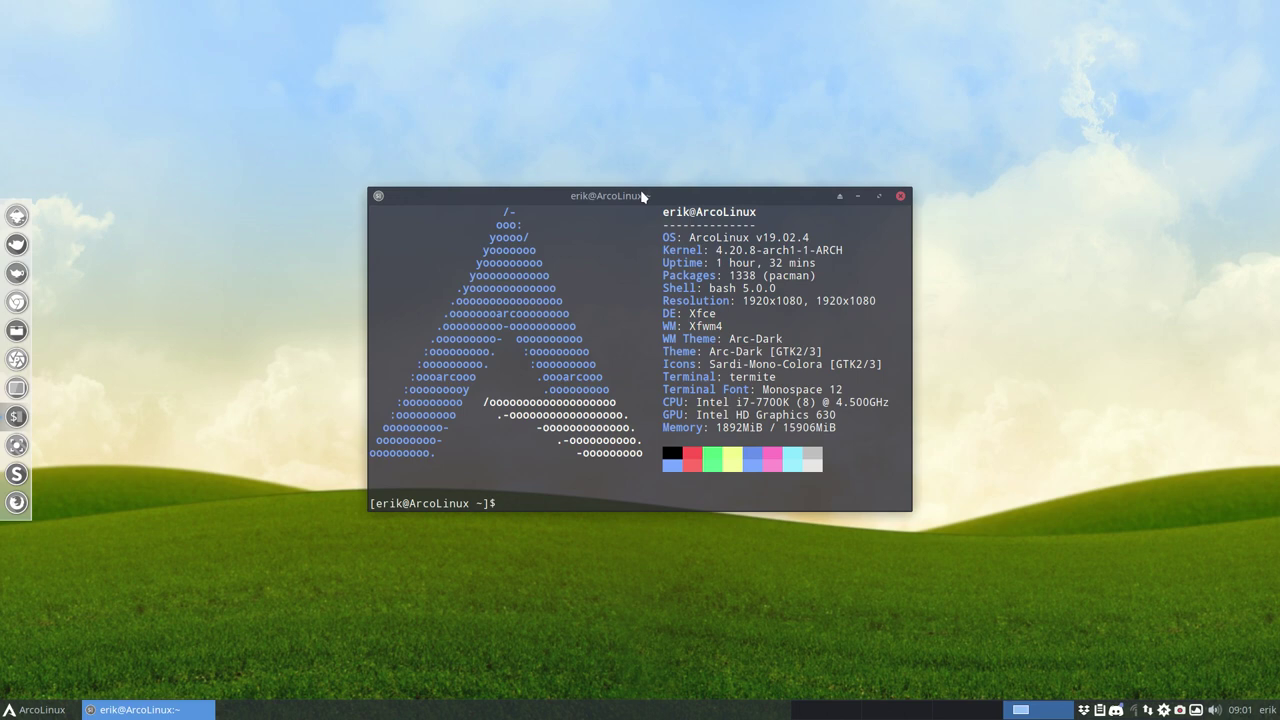
left_click_drag(649, 190, 662, 76)
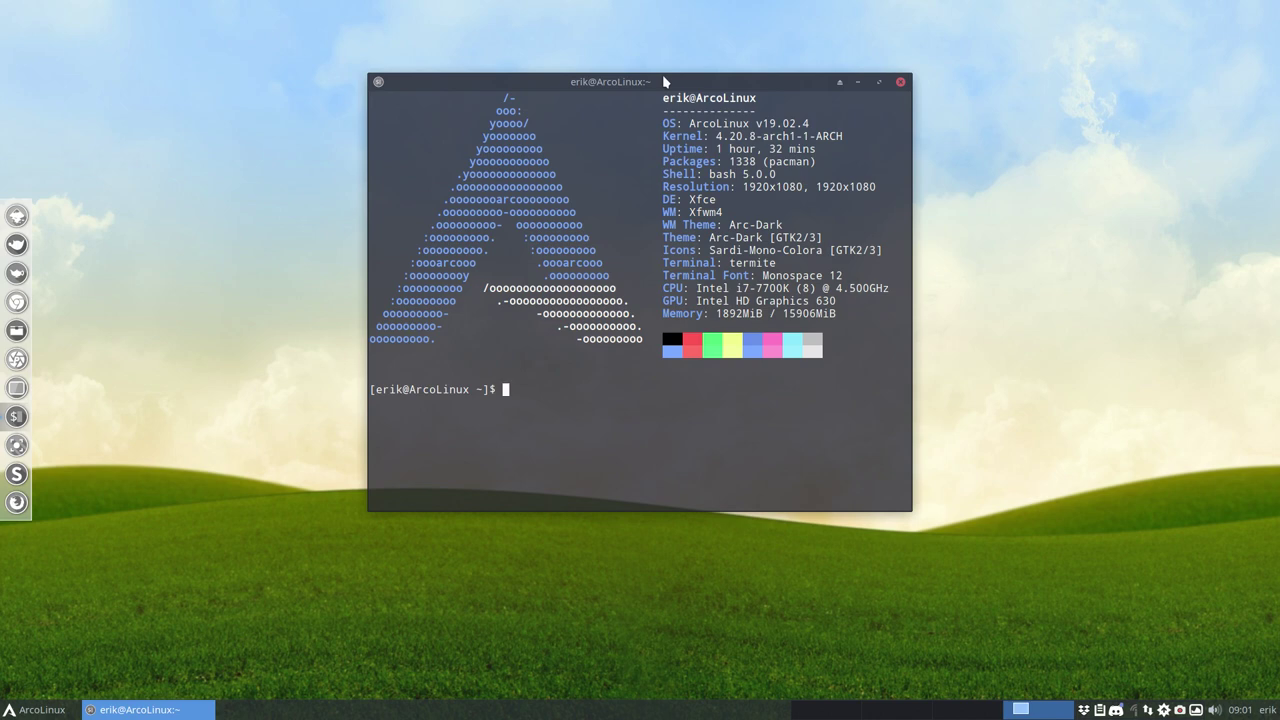
type("xfce4-")
key("Tab")
key("Tab")
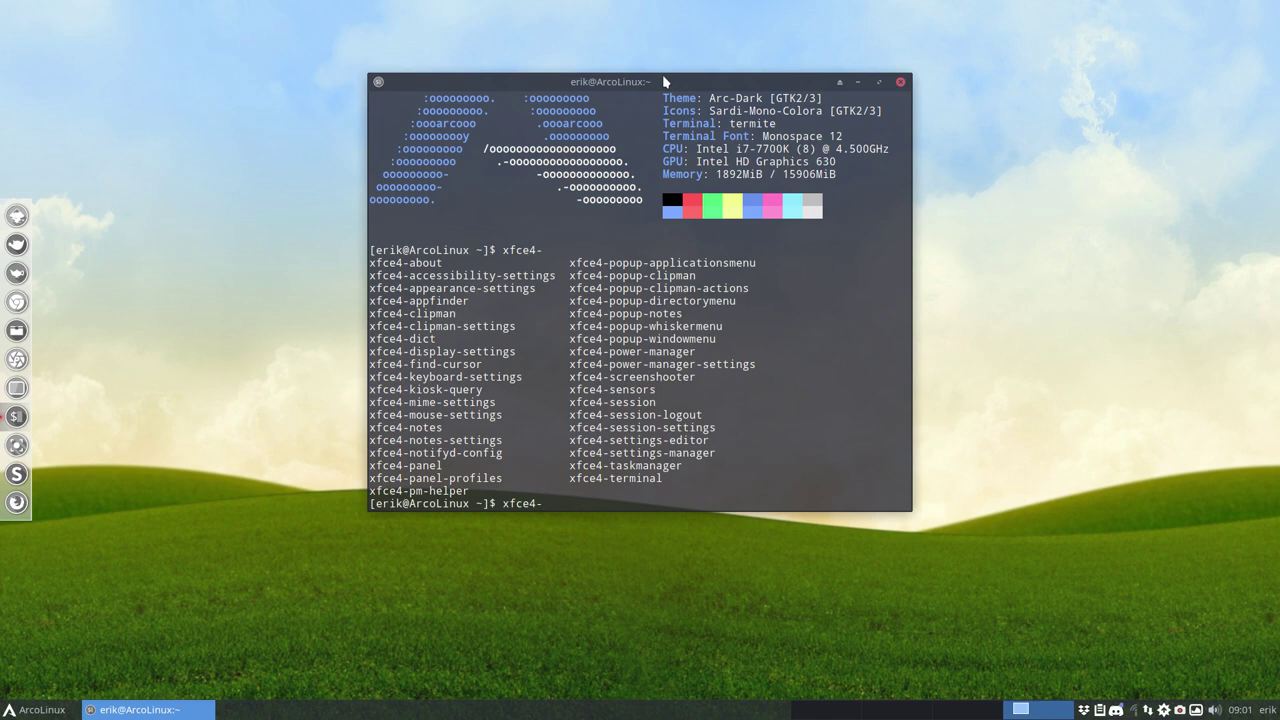
key("ctrl+c")
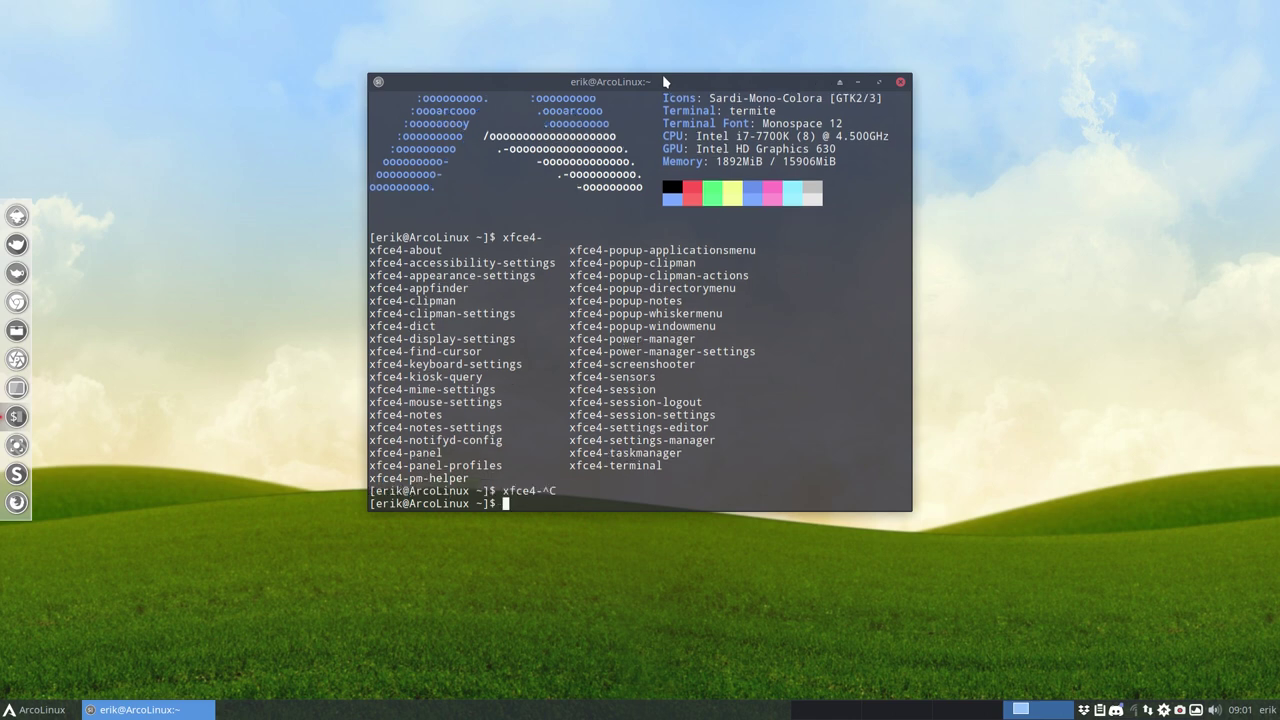
type("deppin")
key("BackSpace")
key("BackSpace")
key("BackSpace")
key("BackSpace")
key("BackSpace")
type("de")
key("BackSpace")
key("BackSpace")
key("BackSpace")
Step: List all available commands starting with xf, paging through to the end of the listing
type("xf")
key("Tab")
key("Tab")
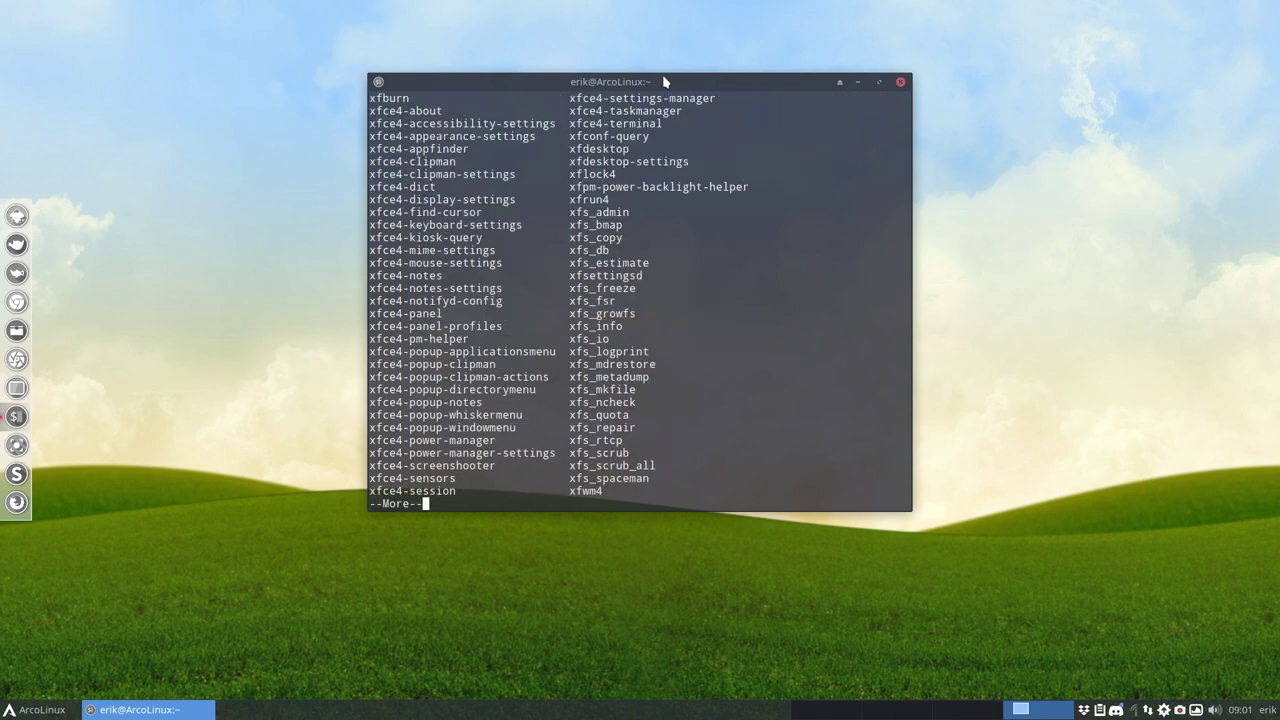
key("space")
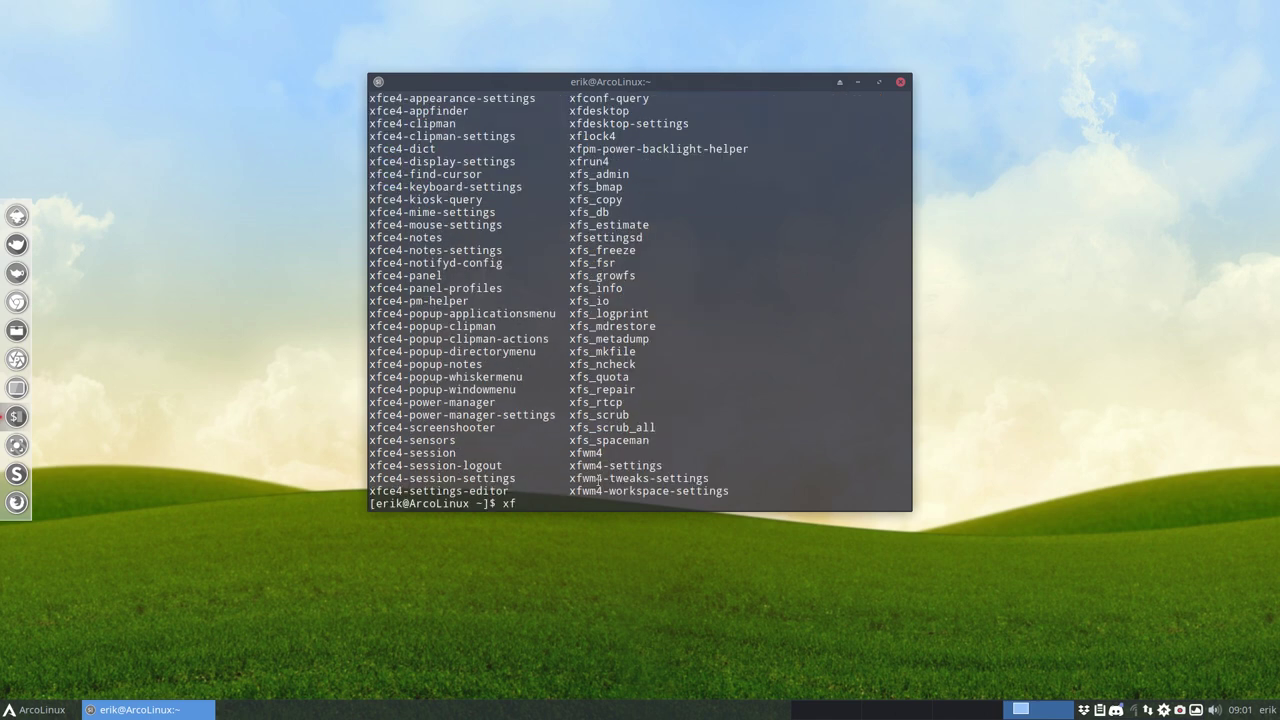
Step: Look through the listed commands and highlight xfce4-popup-whiskermenu
left_click_drag(569, 465, 598, 453)
left_click(600, 456)
scroll(625, 478, "up", 4)
scroll(390, 466, "up", 2)
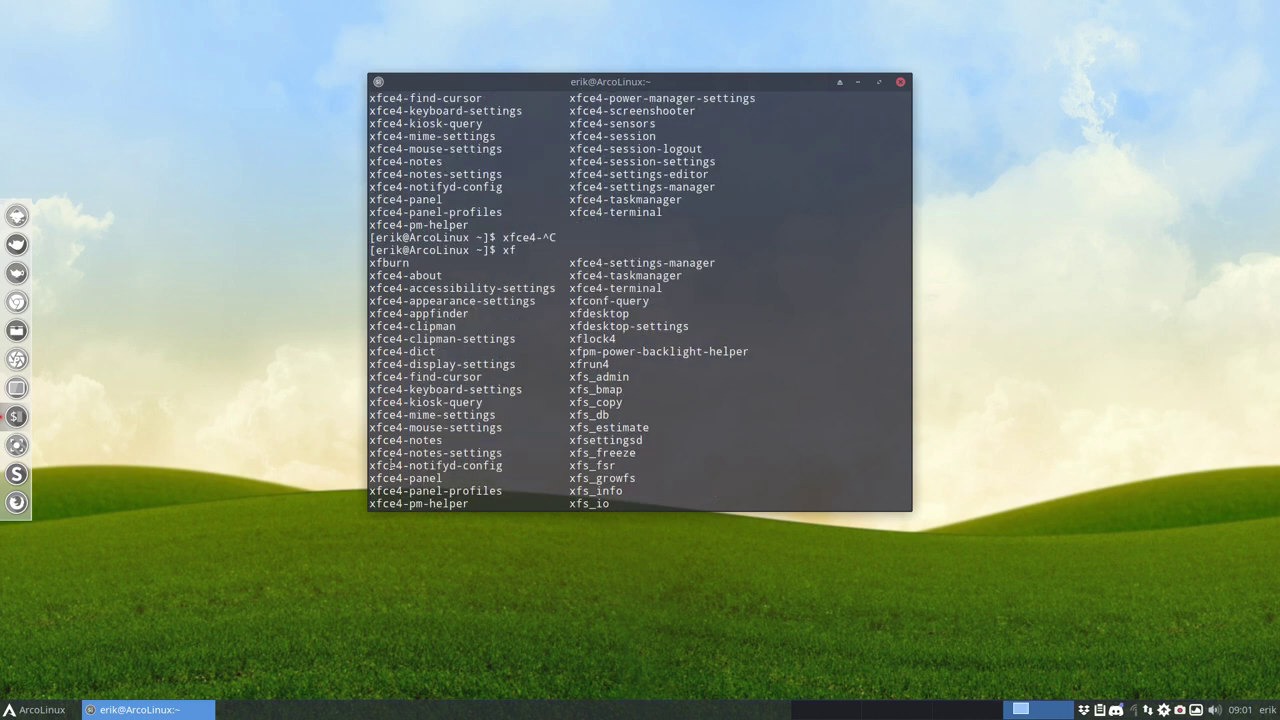
left_click_drag(410, 275, 366, 276)
scroll(477, 345, "down", 5)
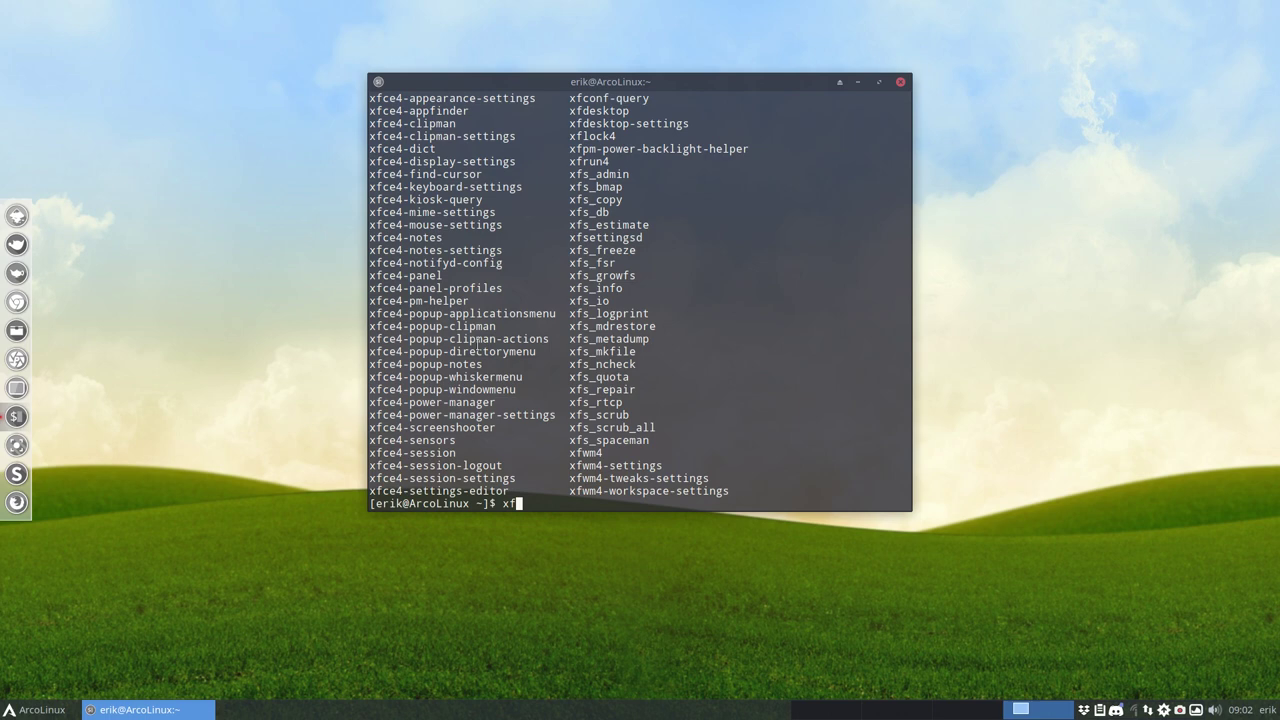
left_click_drag(529, 373, 367, 377)
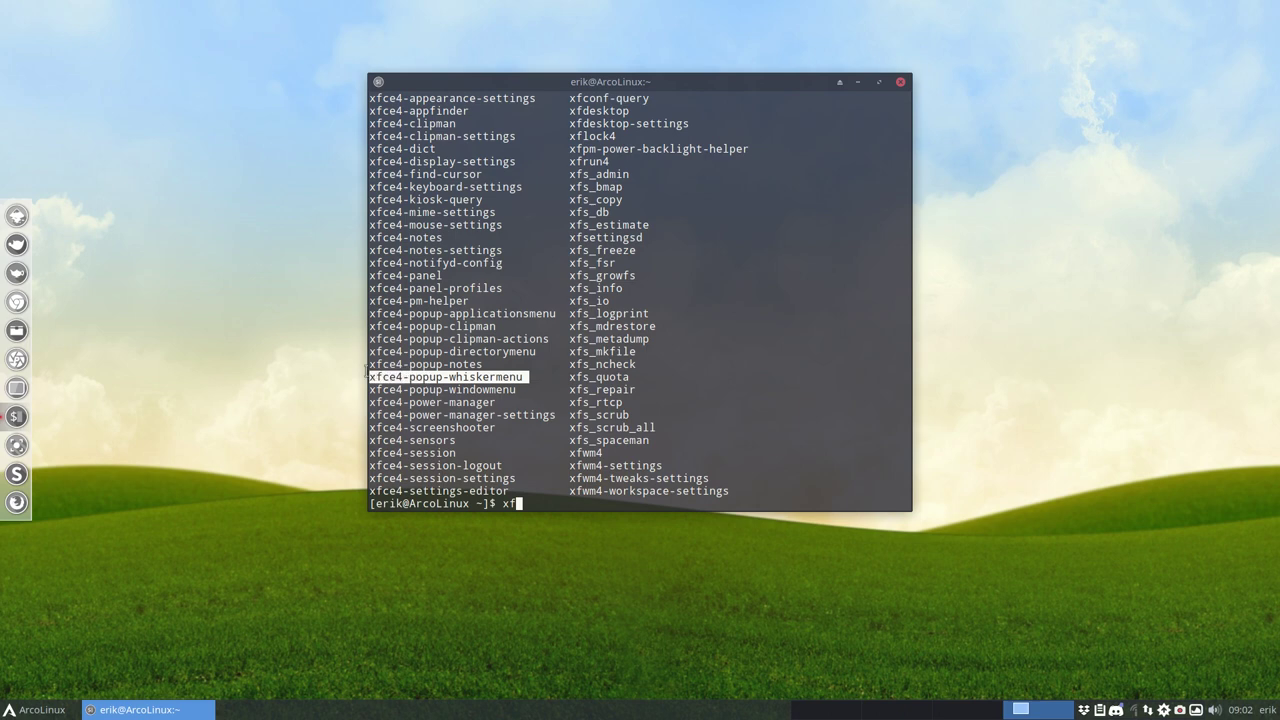
Step: Check the plugin name of the ArcoLinux application menu, then show and hide the menu
right_click(22, 712)
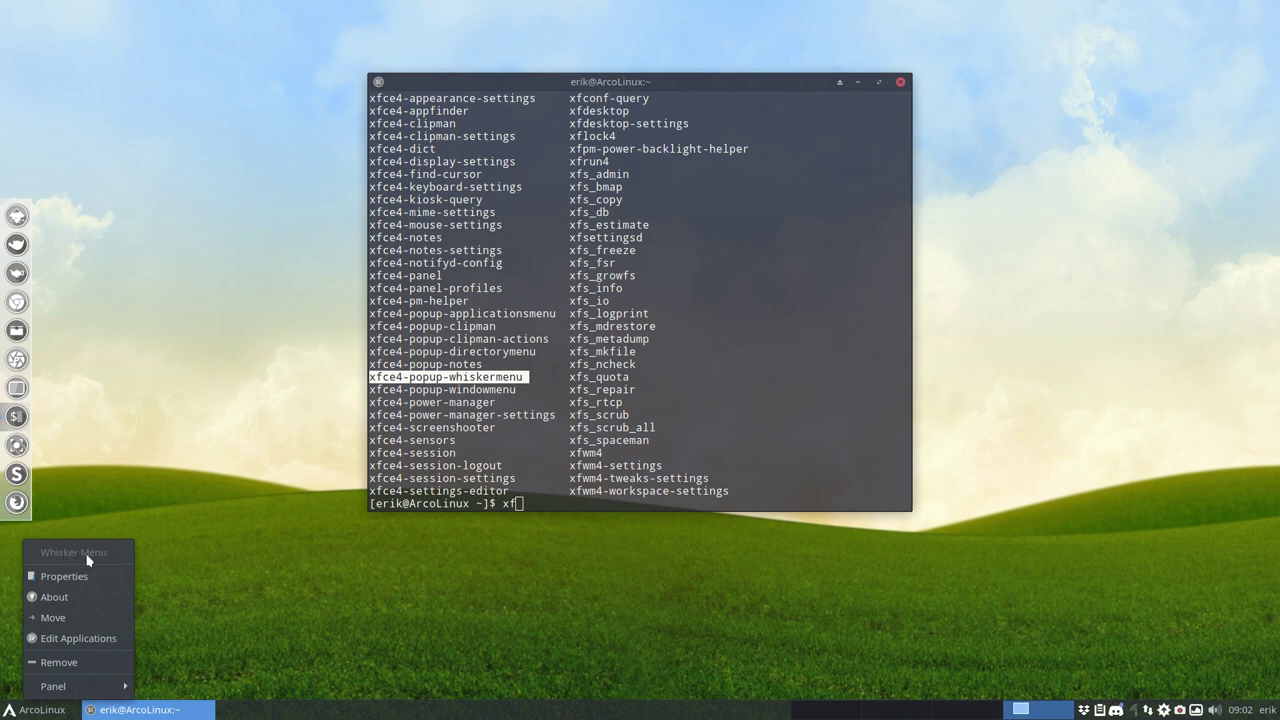
left_click(33, 713)
left_click(33, 713)
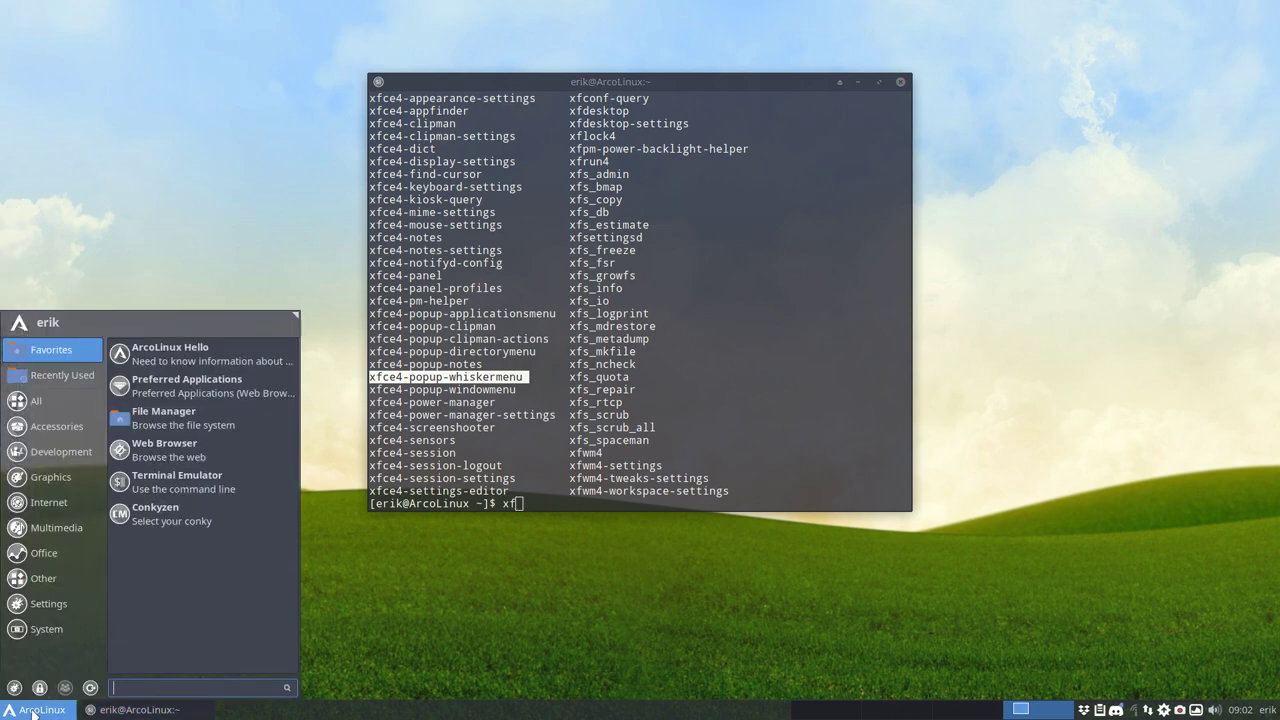
left_click(33, 713)
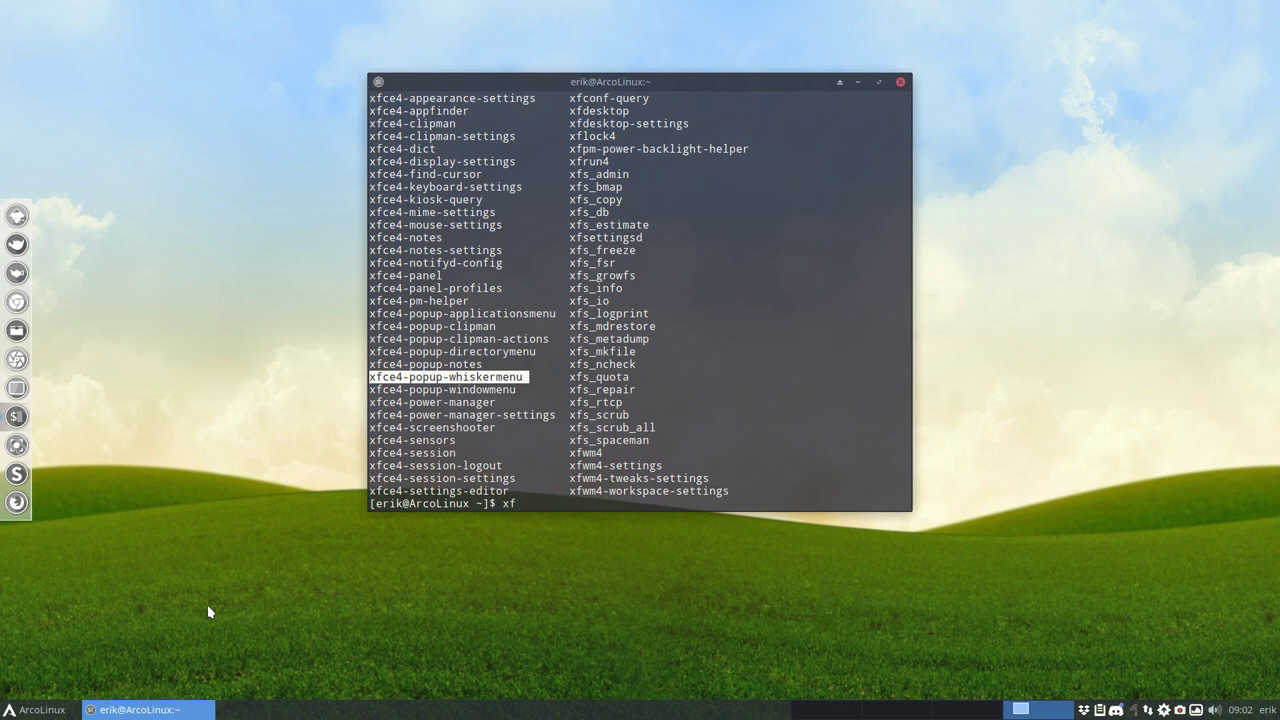
Step: Run xfce4-popup-whiskermenu in the terminal to test it, and dismiss the menu it opens
type("ce4-popup-wh")
key("Tab")
key("Return")
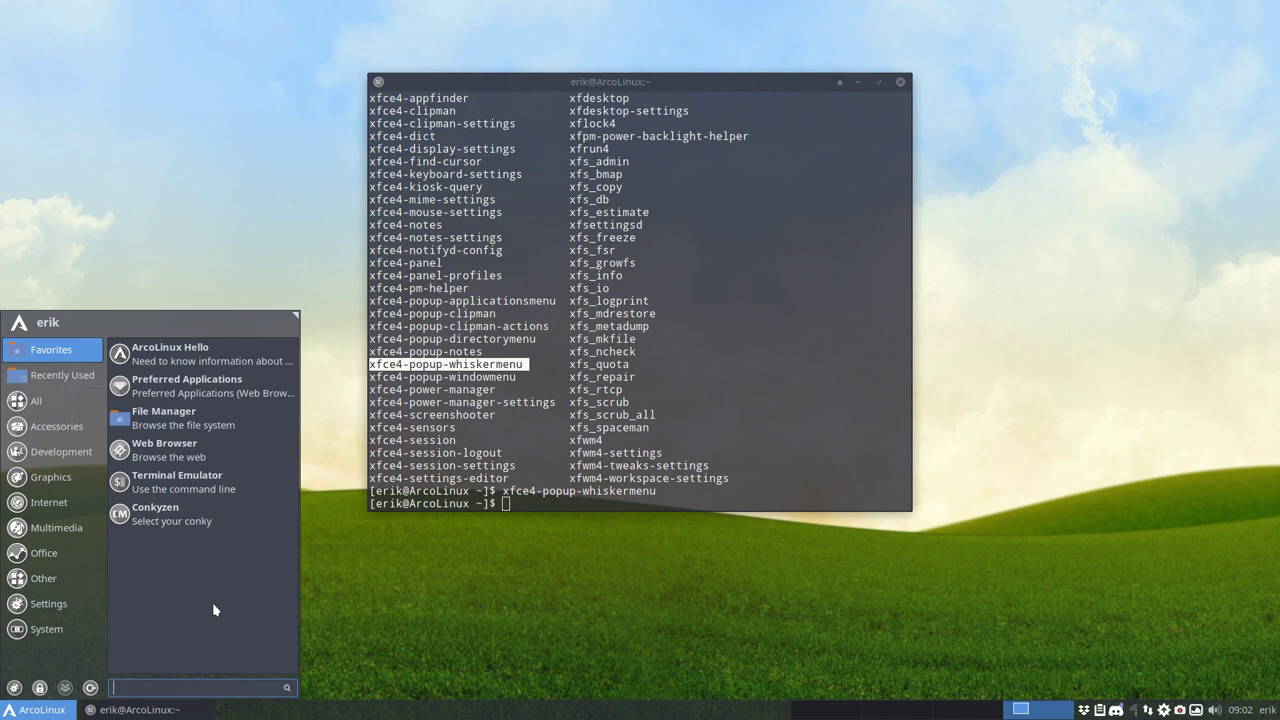
key("Escape")
left_click(530, 500)
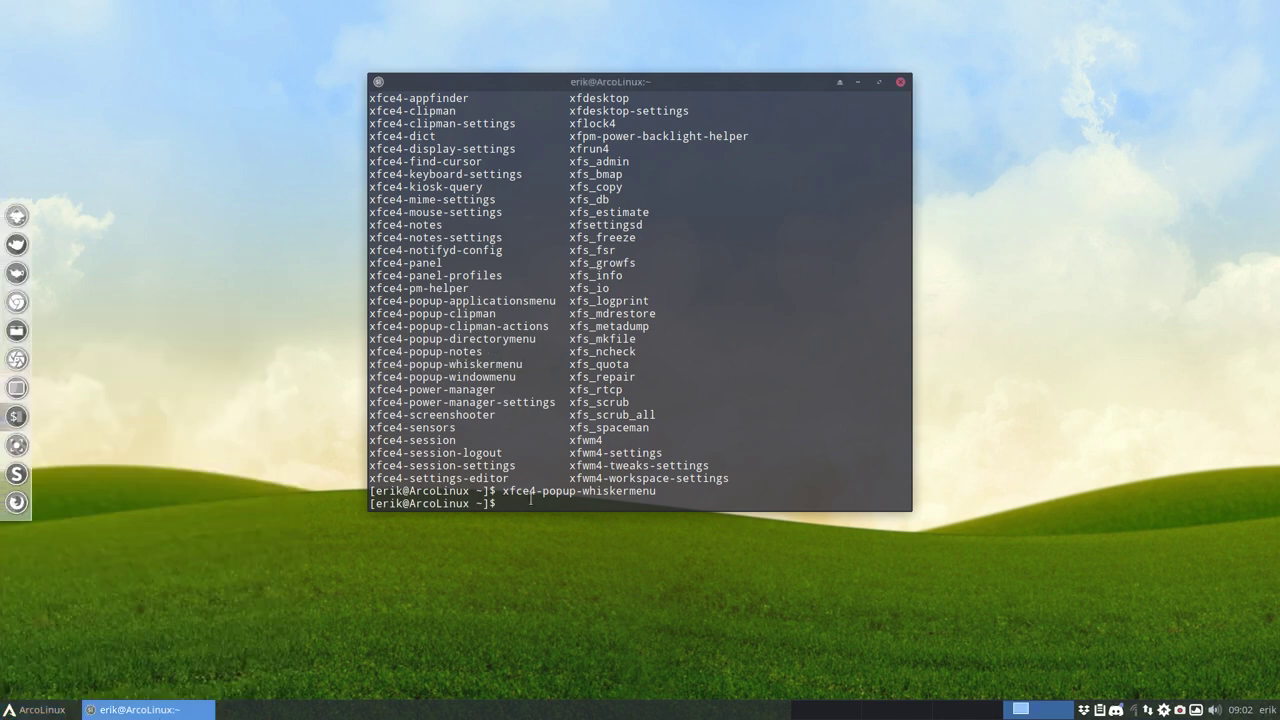
Step: Rerun xfce4-popup-whiskermenu, search its menu for keyb, and open the Keyboard settings at the application shortcuts
key("Up")
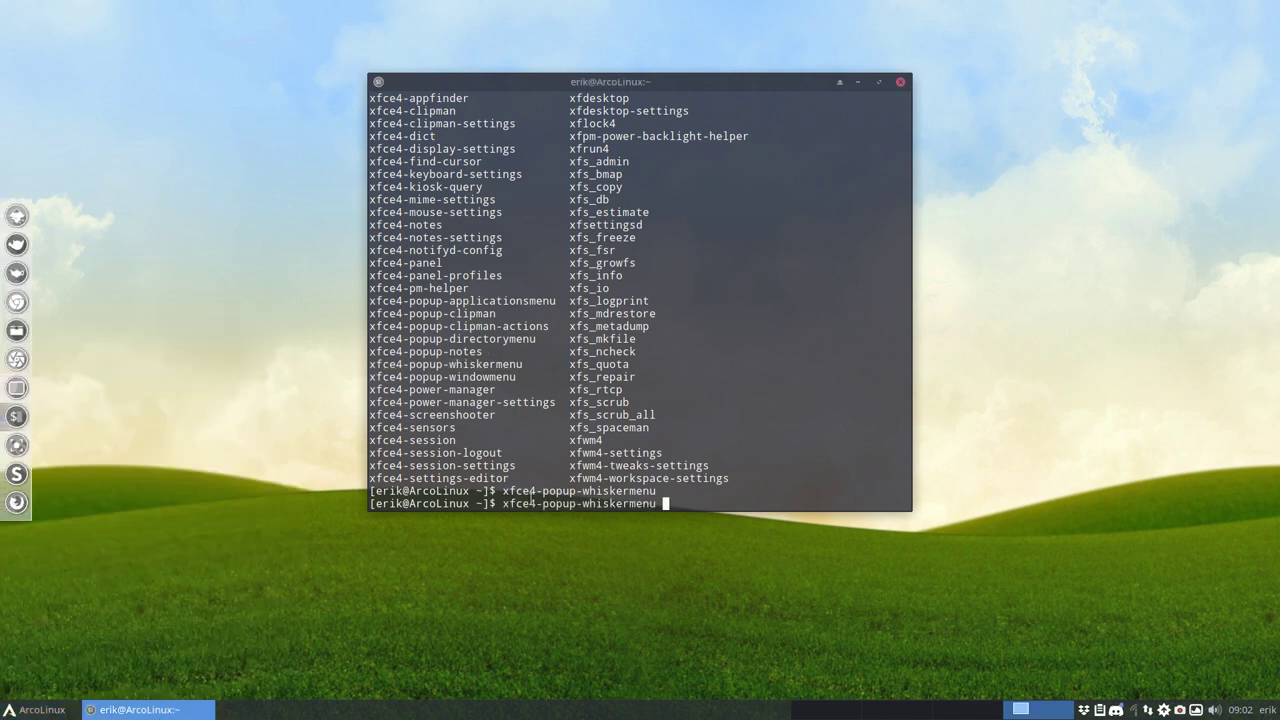
key("Return")
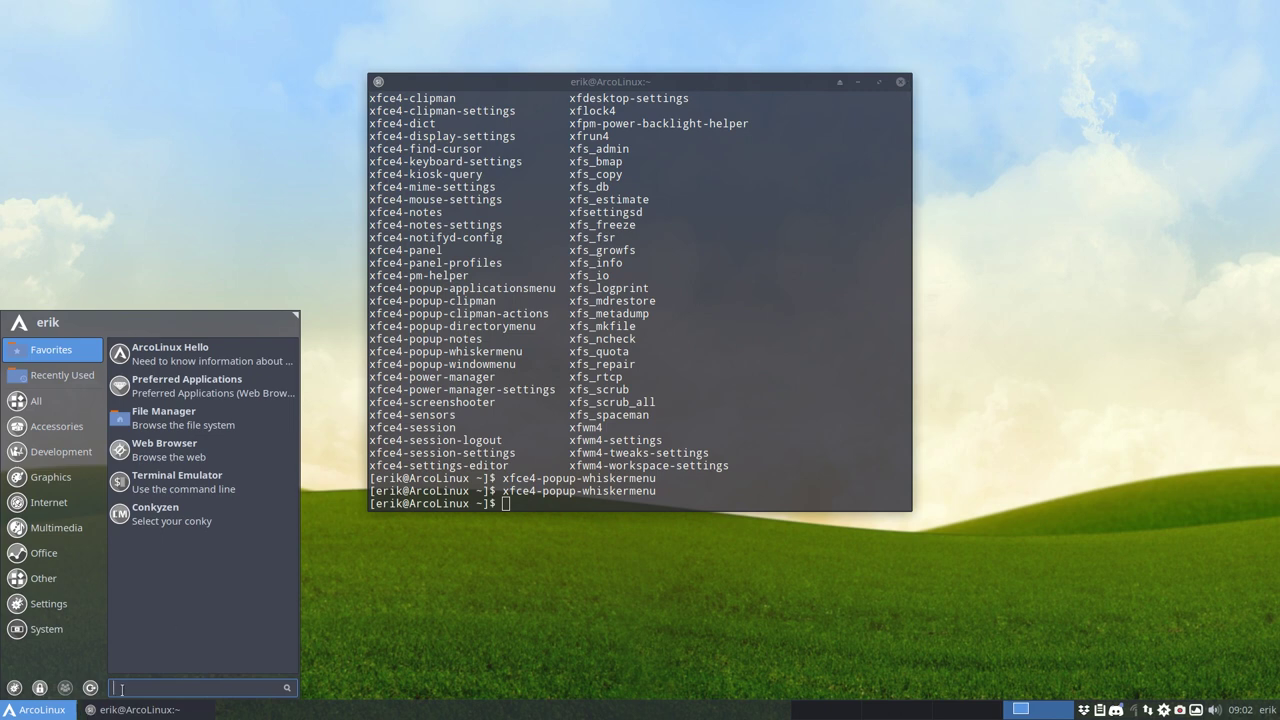
type("keyb")
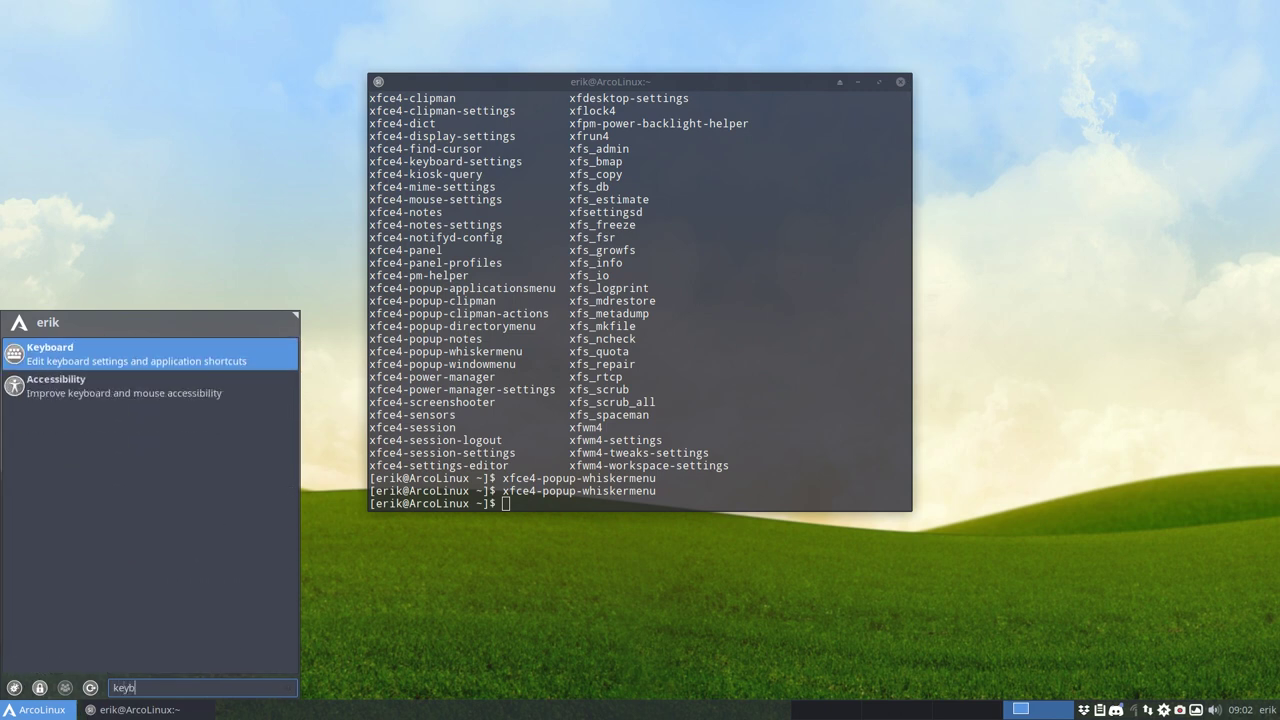
key("Return")
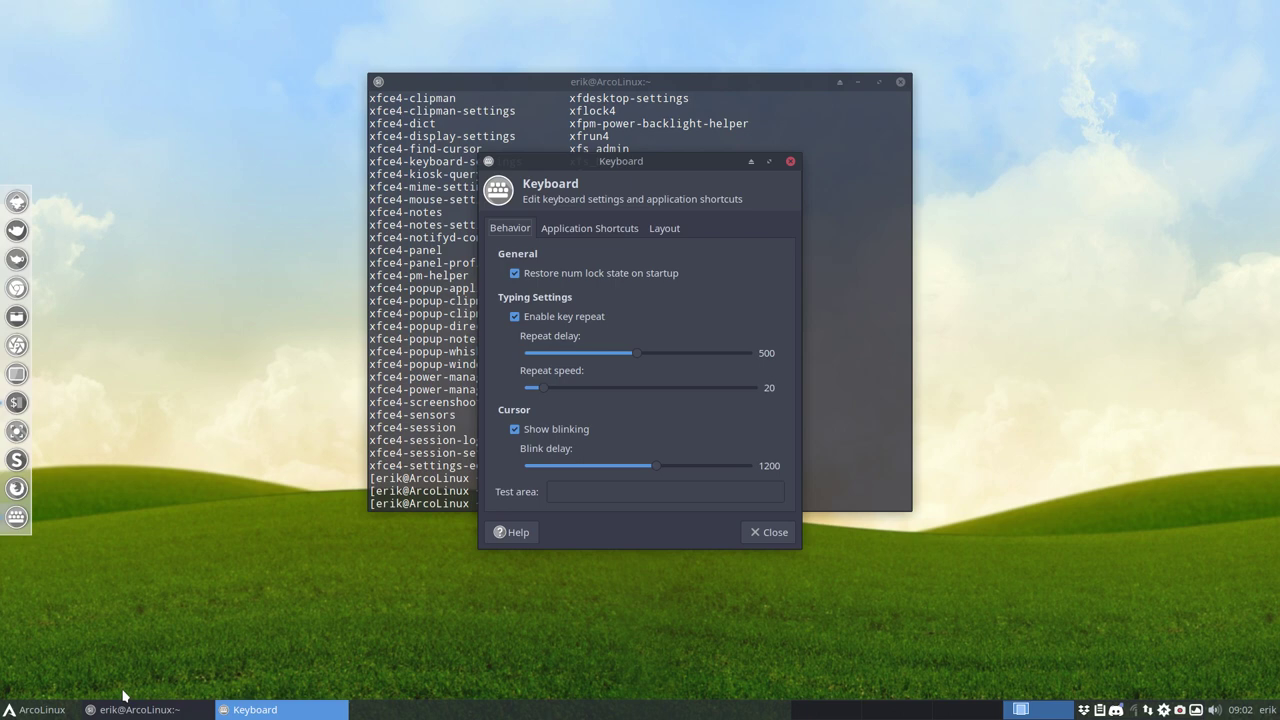
left_click(581, 230)
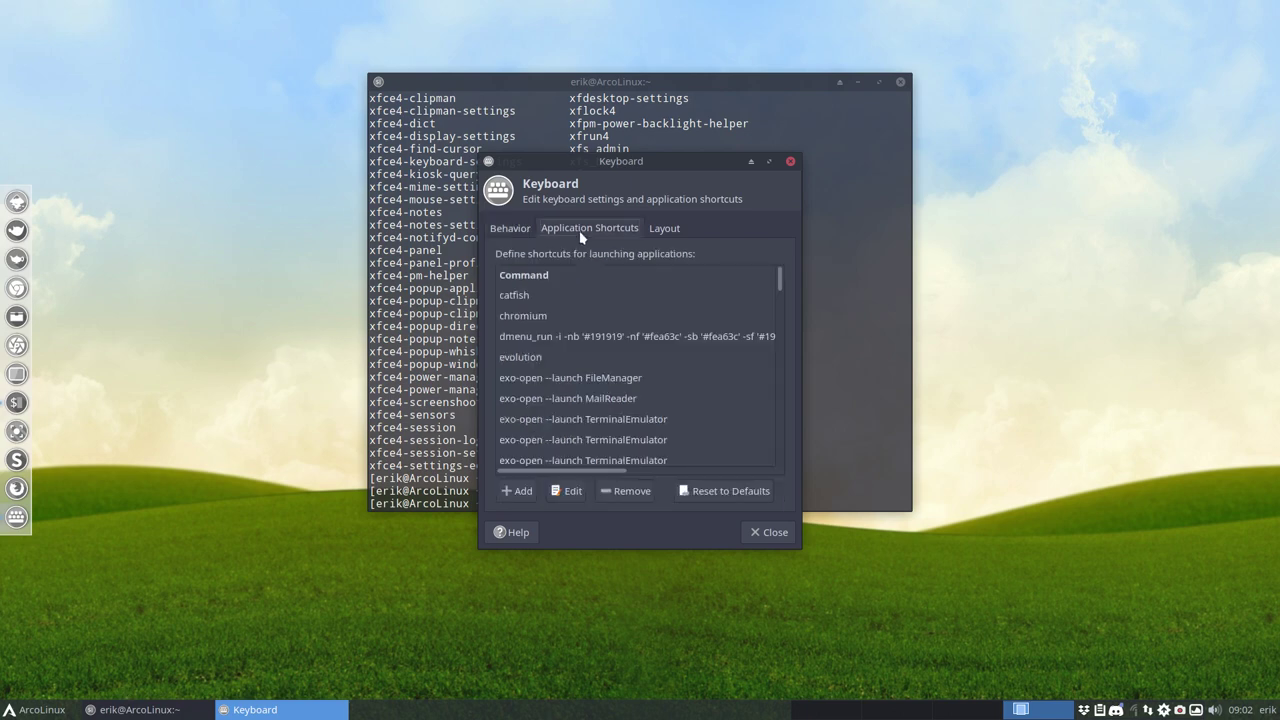
Step: Look through the defined application shortcut commands down to the end of the list
scroll(595, 402, "down", 15)
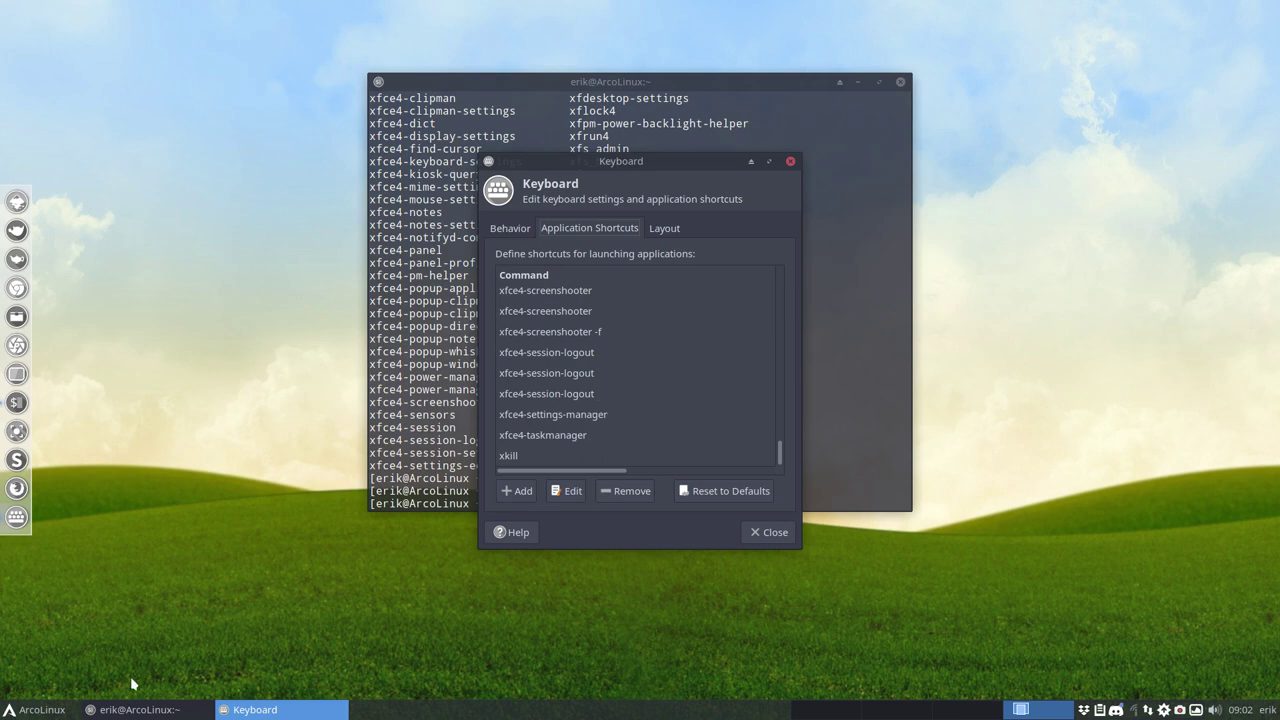
left_click(42, 710)
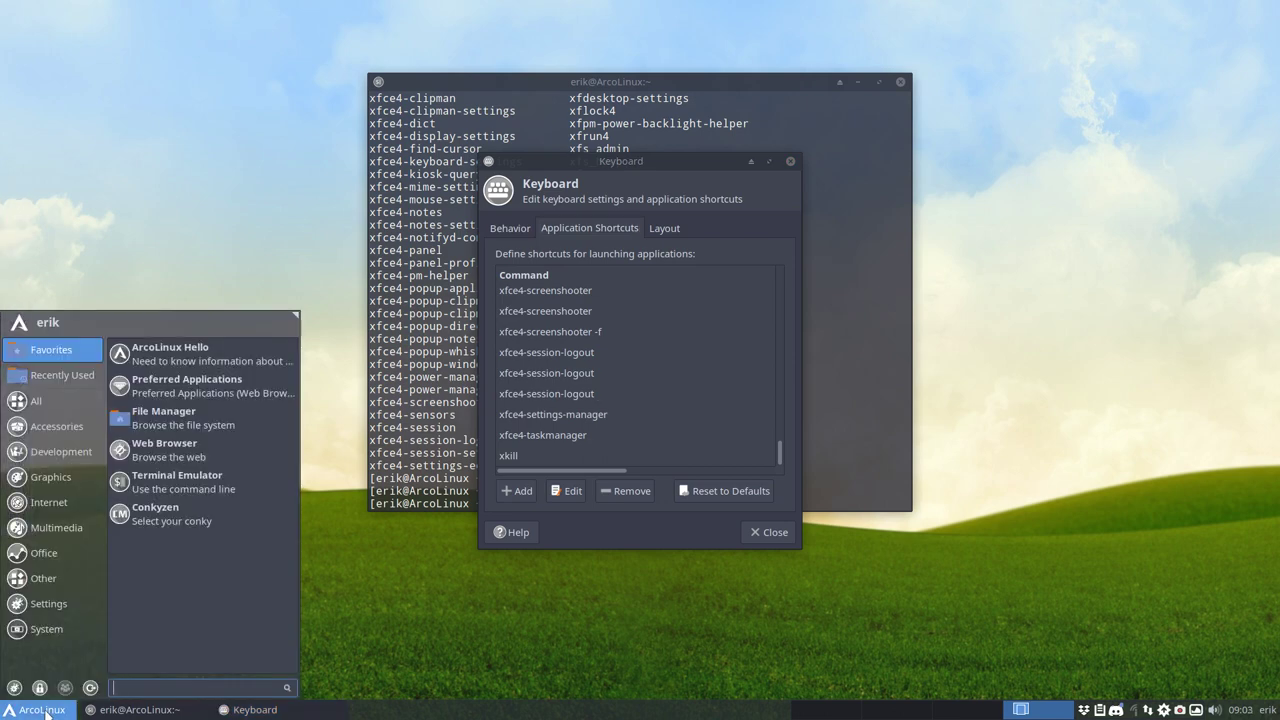
left_click(372, 587)
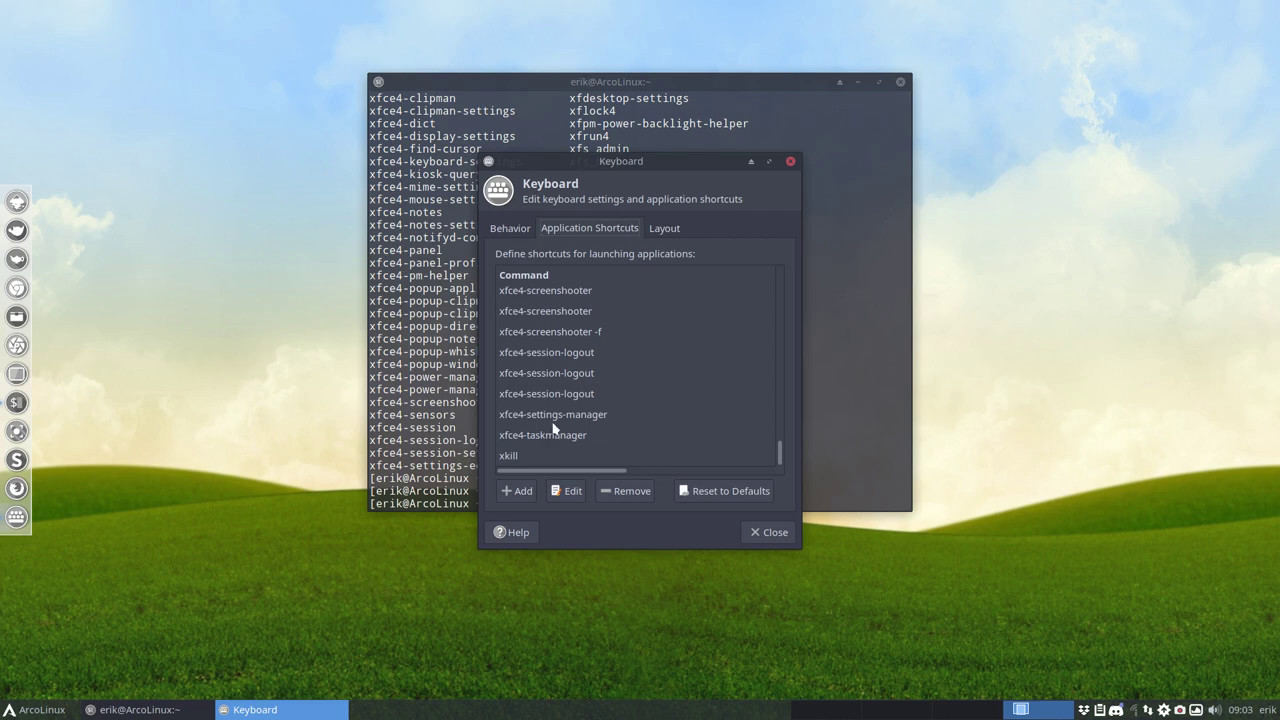
scroll(553, 428, "up", 5)
scroll(553, 428, "down", 5)
Step: Arrange the terminal and the Keyboard settings window side by side so that both are fully visible
left_click_drag(656, 154, 1111, 122)
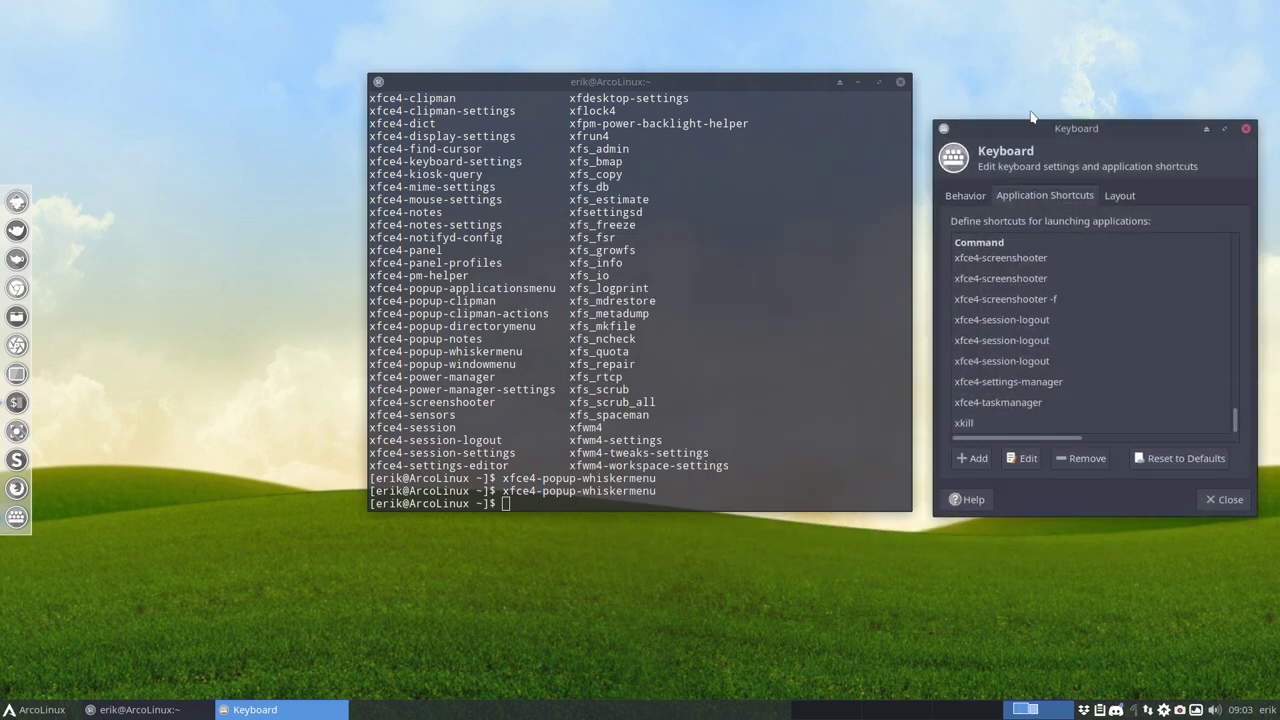
left_click_drag(722, 92, 402, 36)
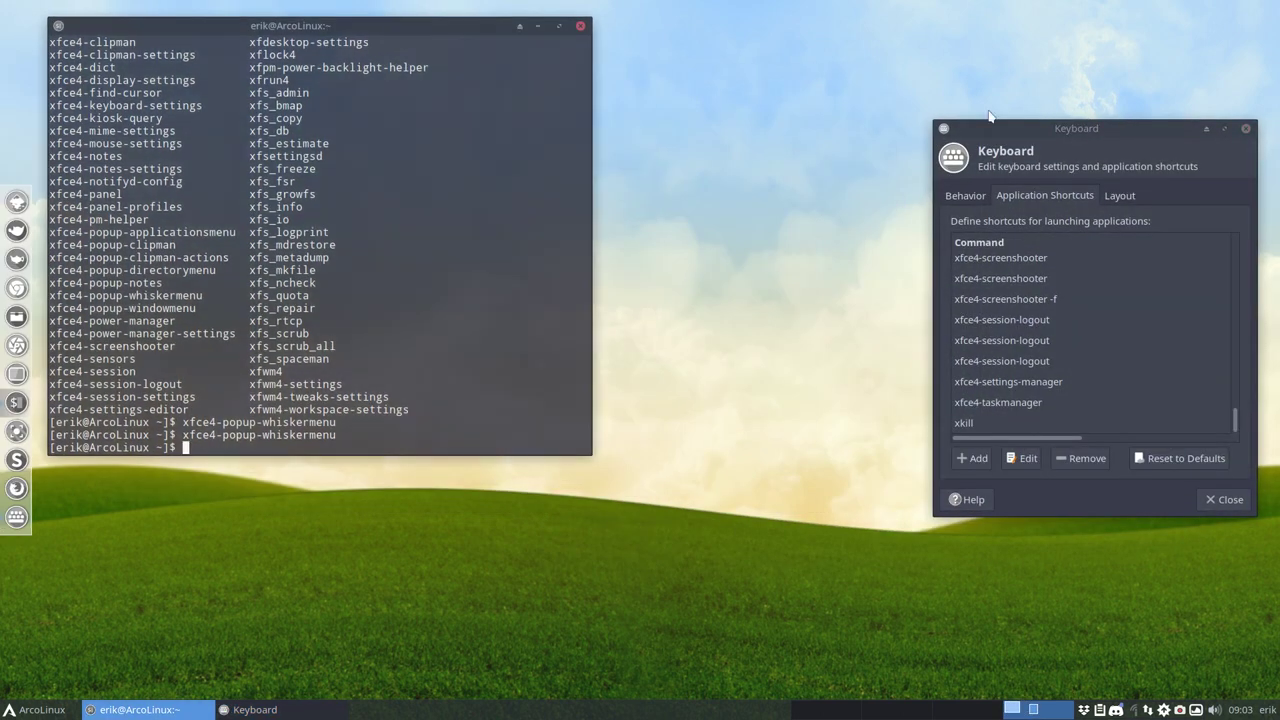
left_click(1108, 130)
left_click_drag(1108, 130, 1114, 29)
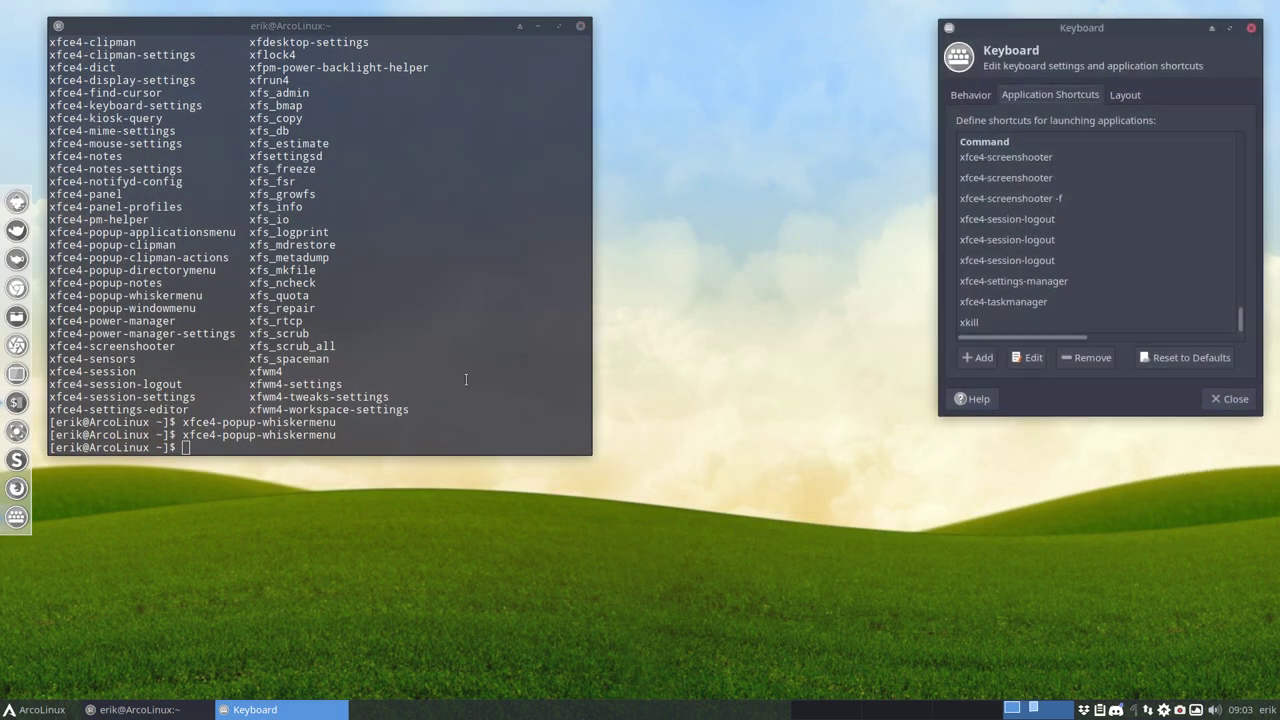
Step: Add a new application shortcut and fill its command with xfce4-popup-whiskermenu, copied from the terminal
left_click(978, 357)
left_click_drag(1116, 155, 755, 468)
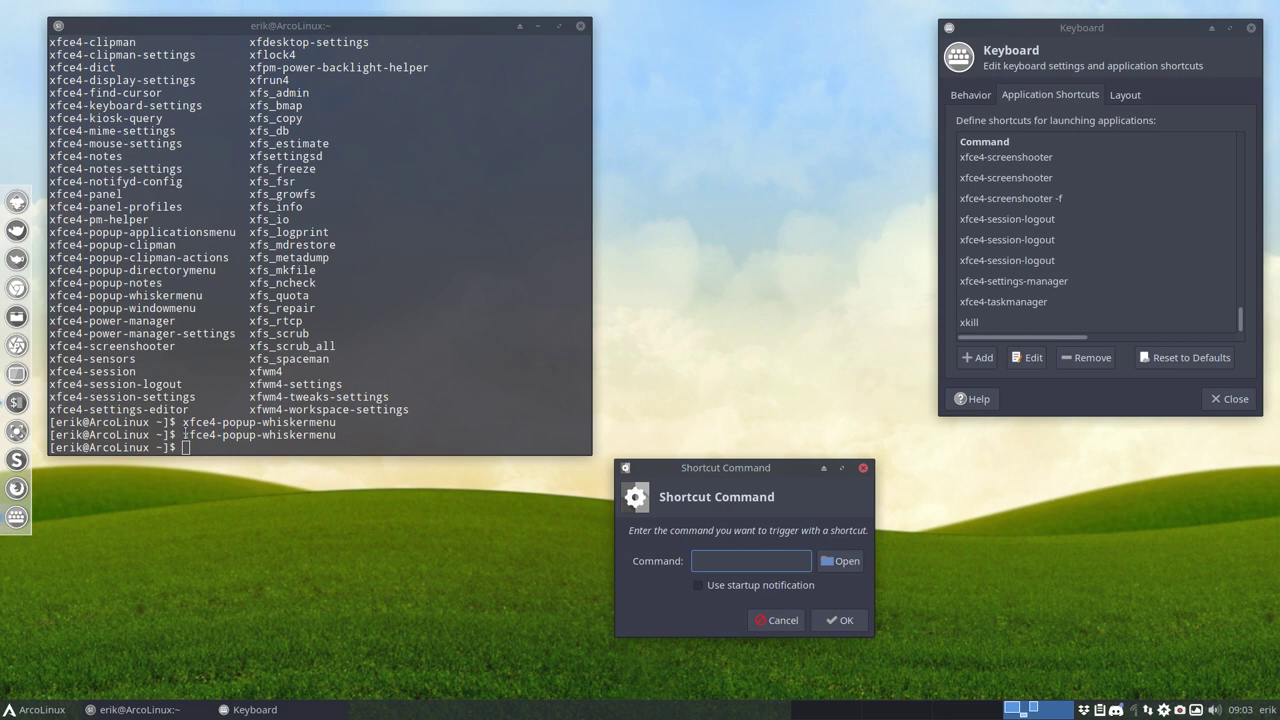
left_click_drag(183, 437, 337, 435)
key("super+c")
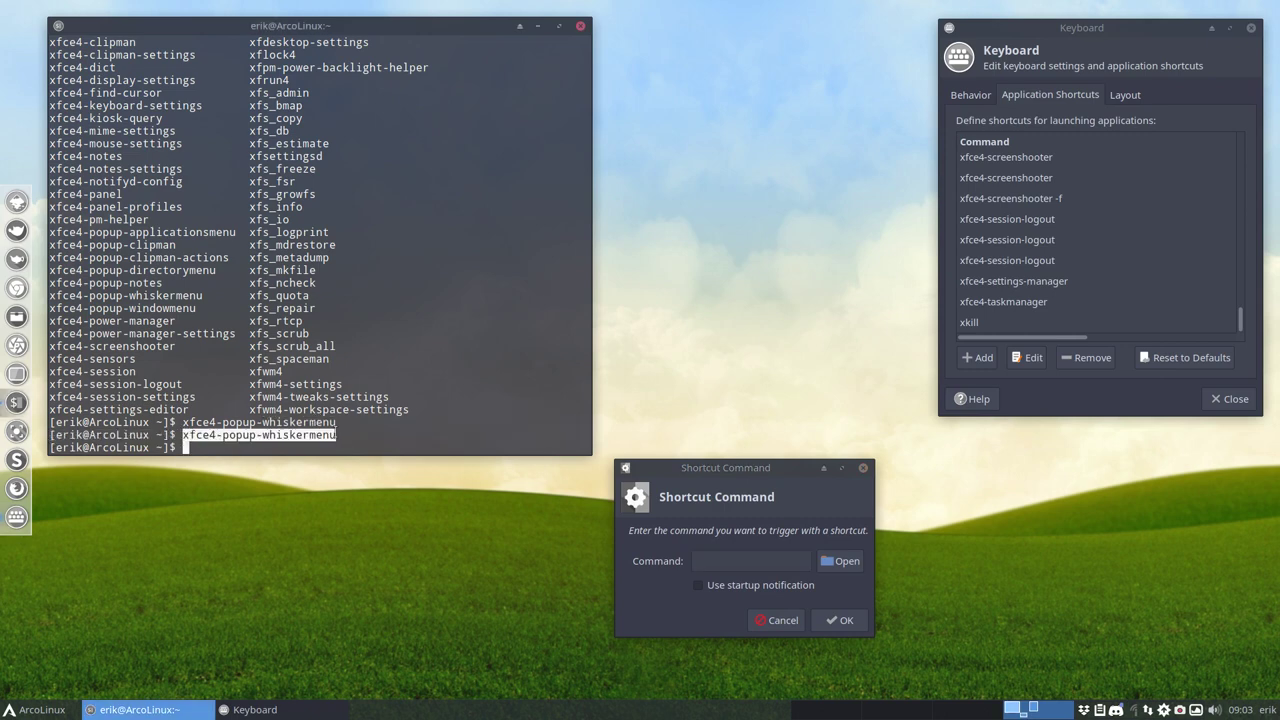
left_click(727, 567)
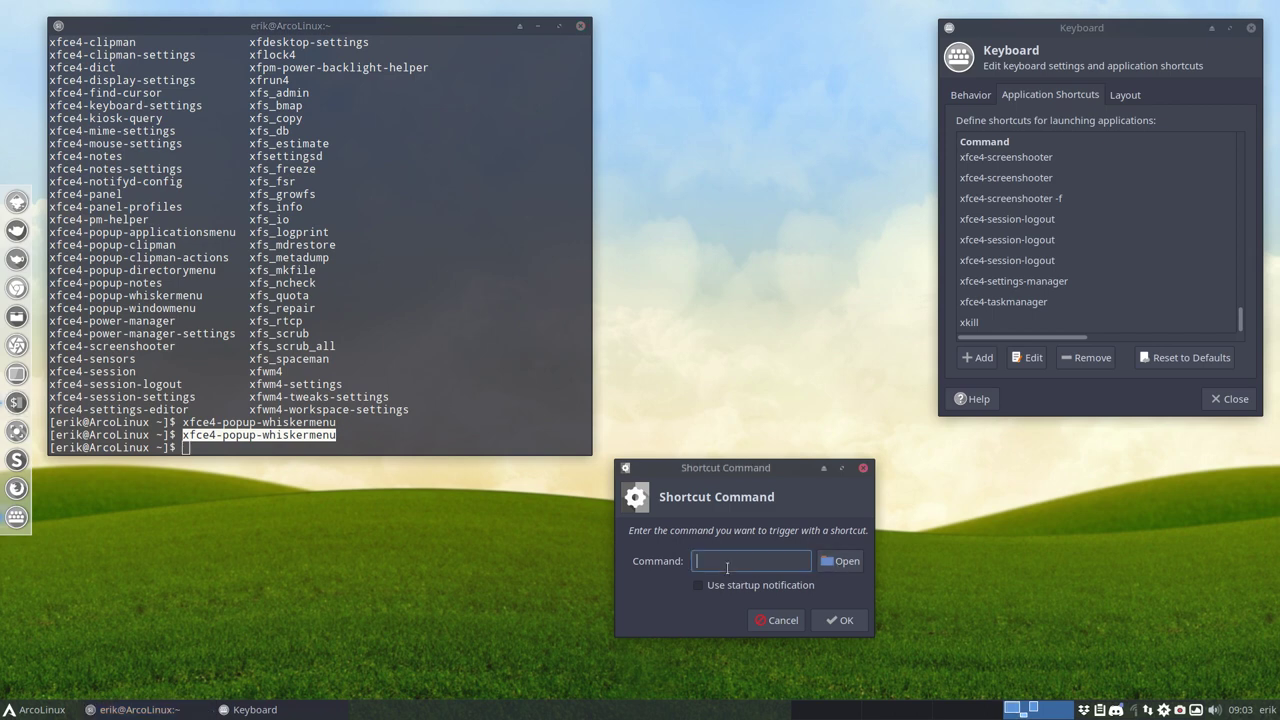
middle_click(727, 567)
triple_click(746, 563)
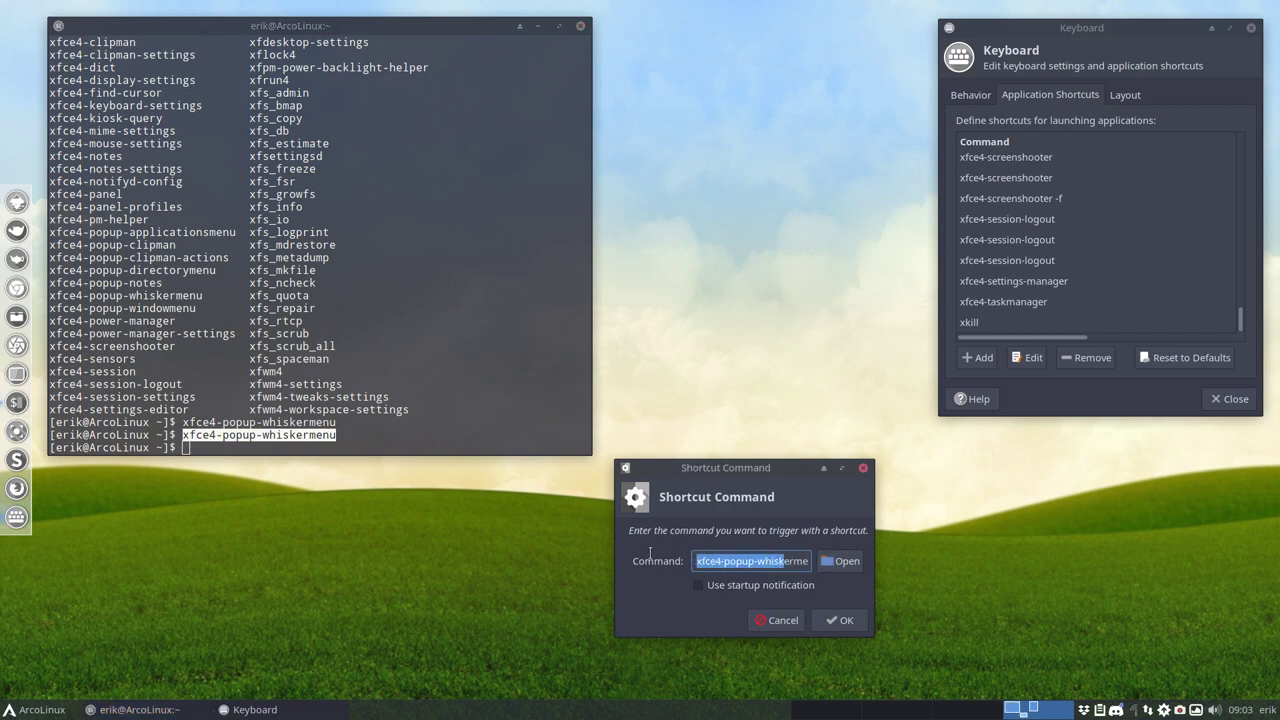
left_click_drag(723, 561, 833, 565)
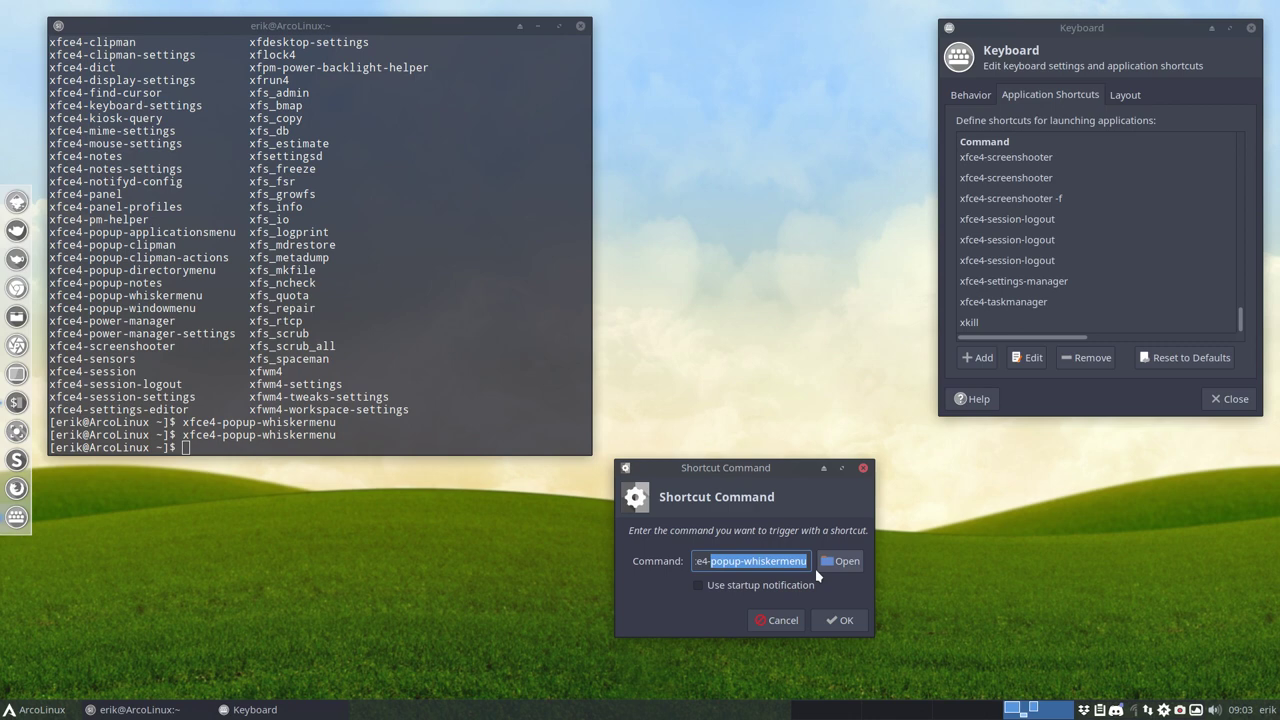
Step: Accept the command, assign the Super key as its shortcut, and select the xfce4-popup-whiskermenu entry in the shortcut list
left_click(842, 620)
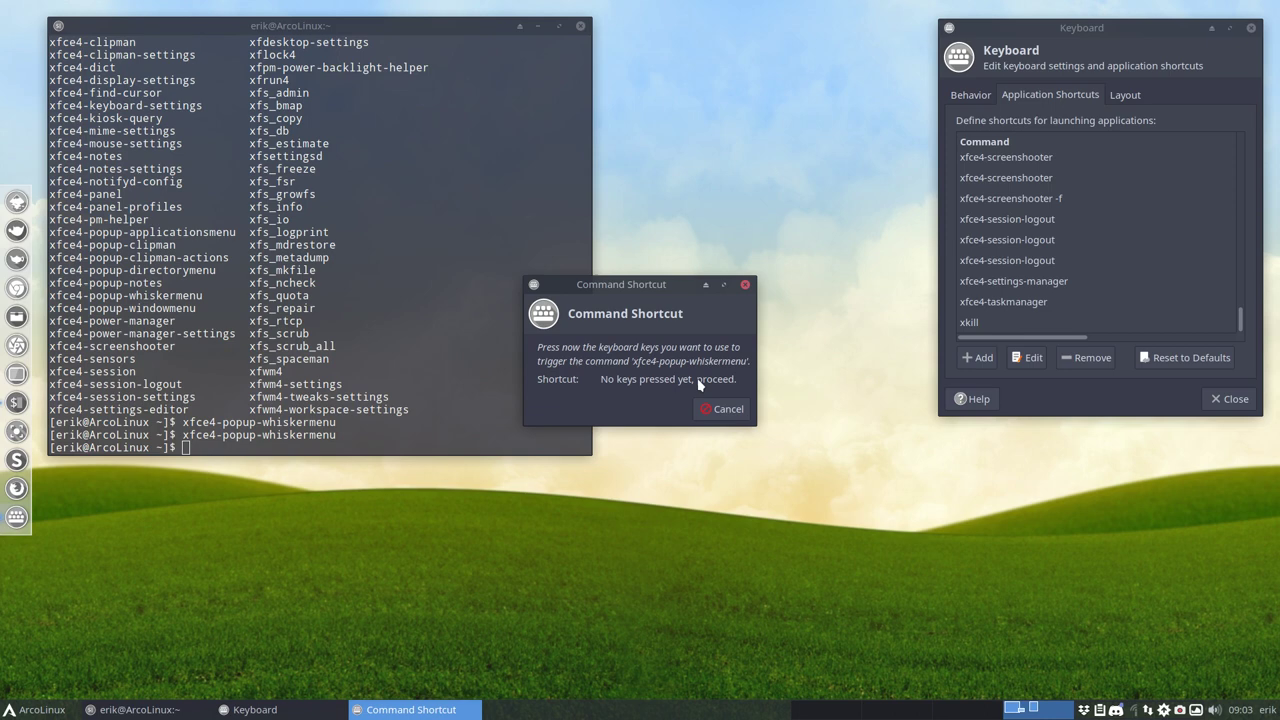
key("super")
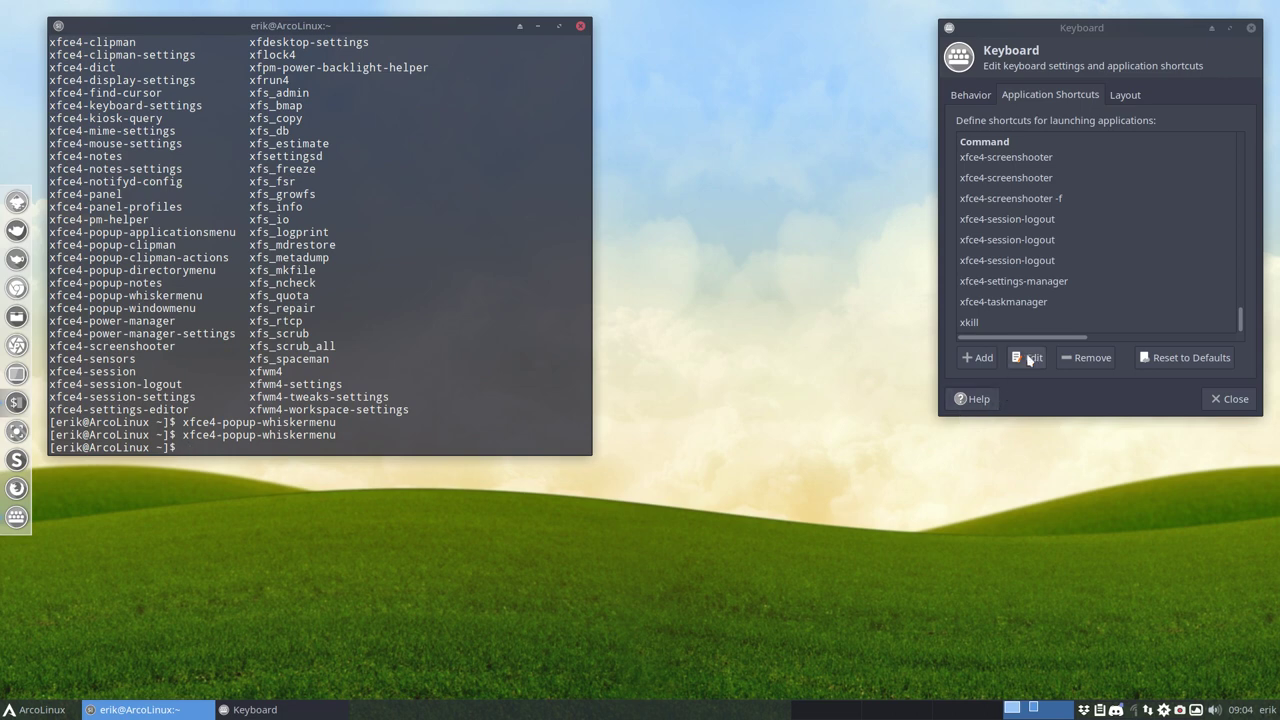
scroll(1026, 300, "up", 3)
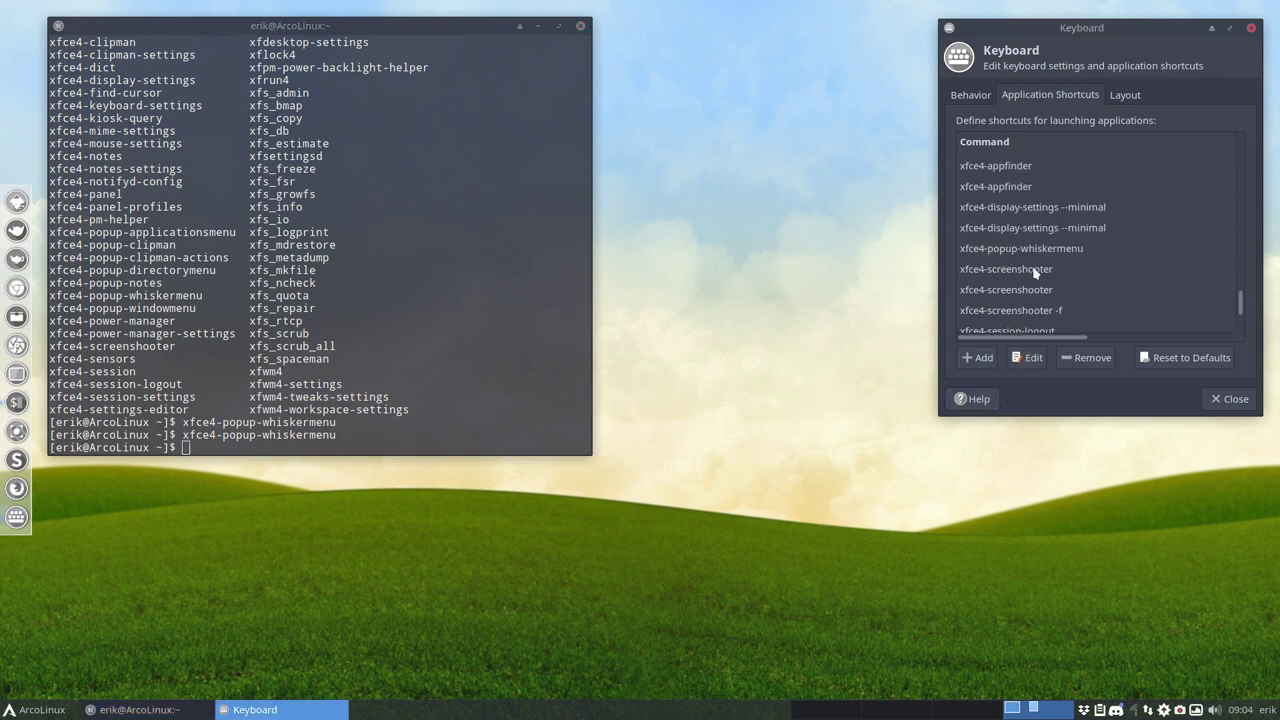
left_click(1044, 257)
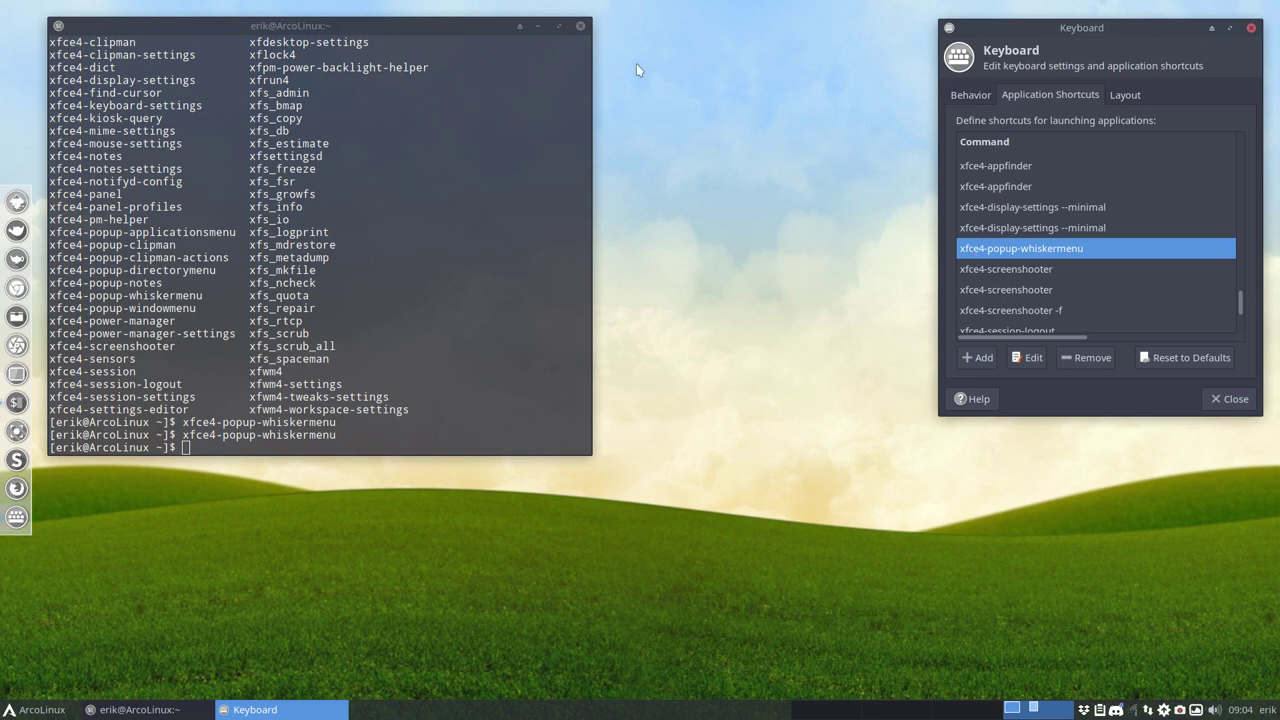
Step: Close the terminal and test the new Super shortcut by repeatedly opening and dismissing the Whisker Menu
left_click(581, 27)
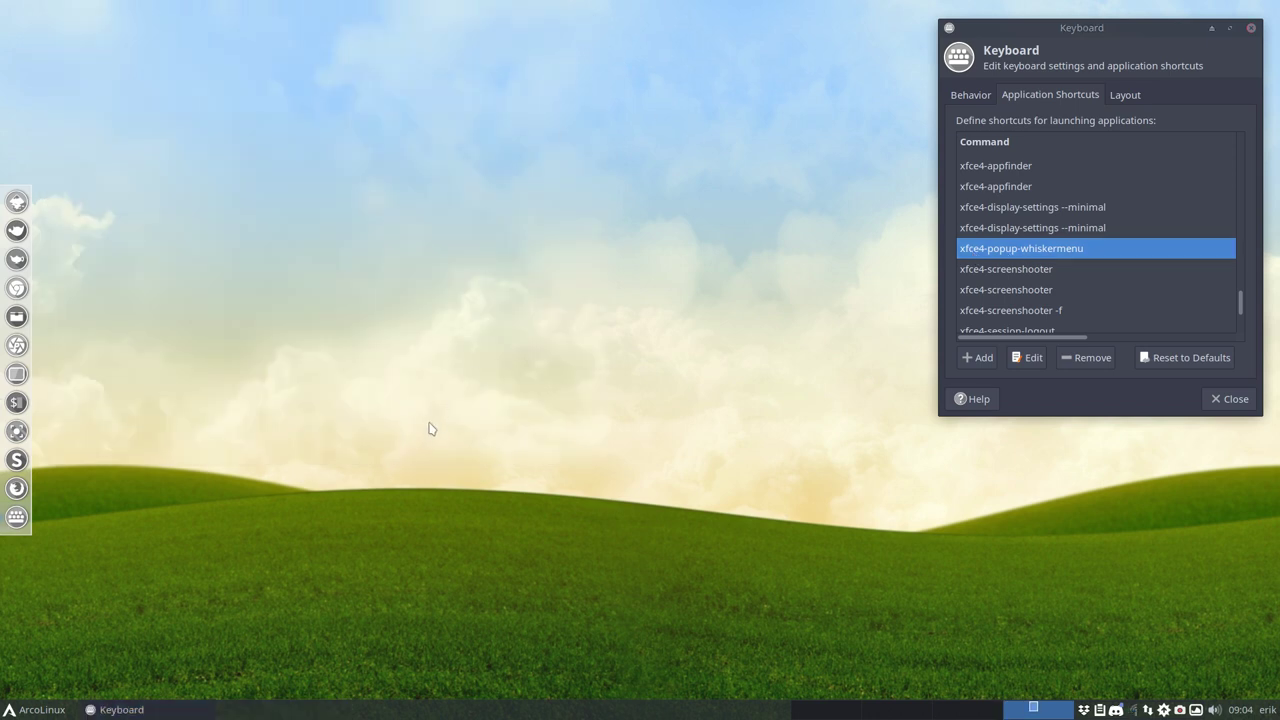
key("super")
key("super")
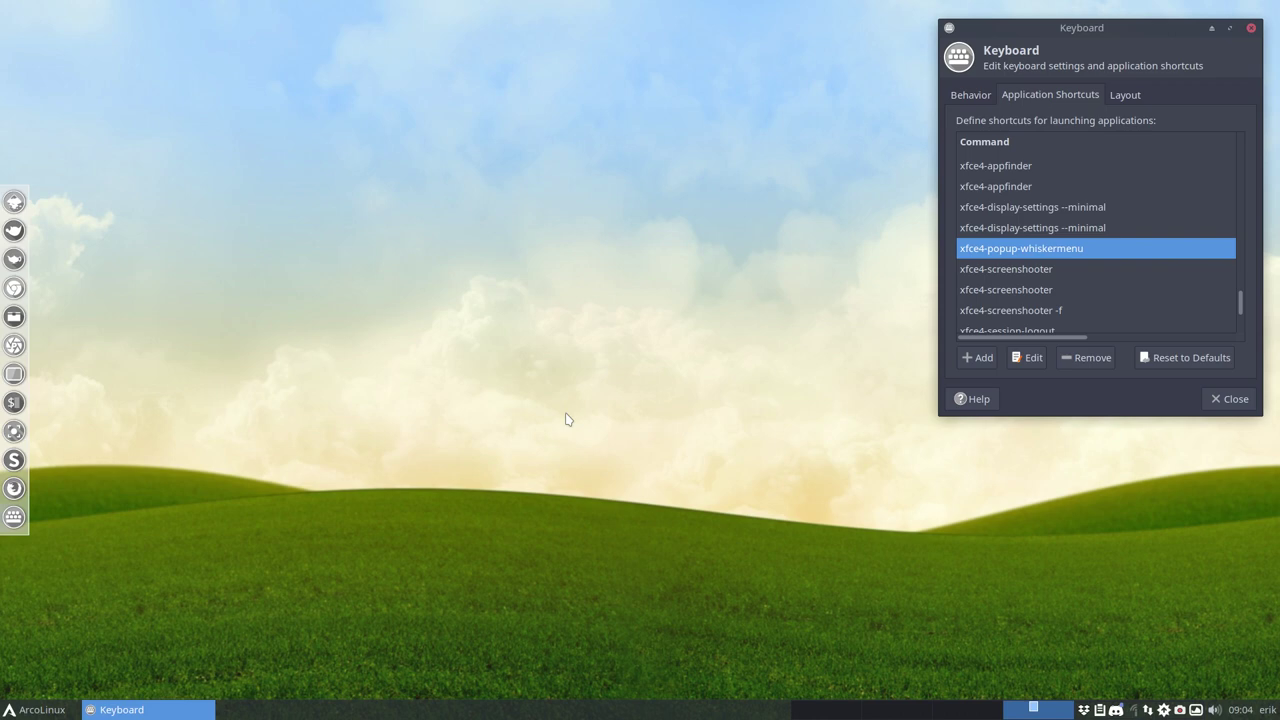
key("super")
key("super")
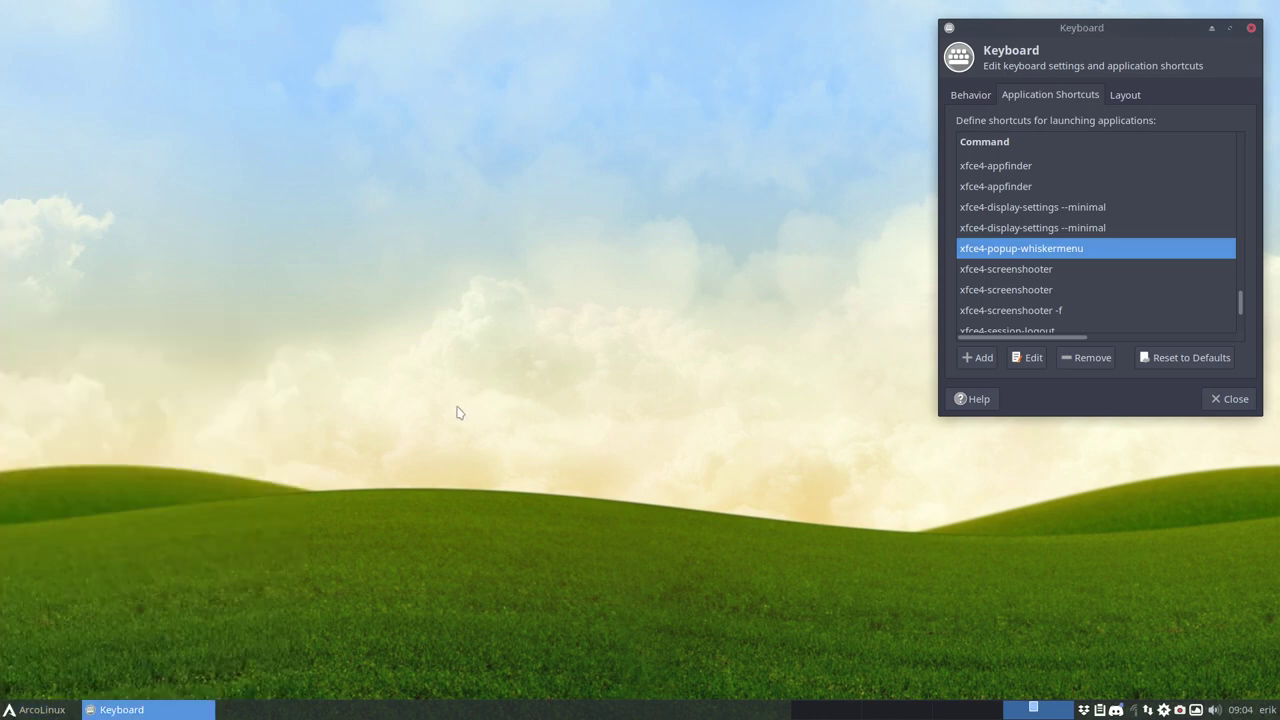
key("super")
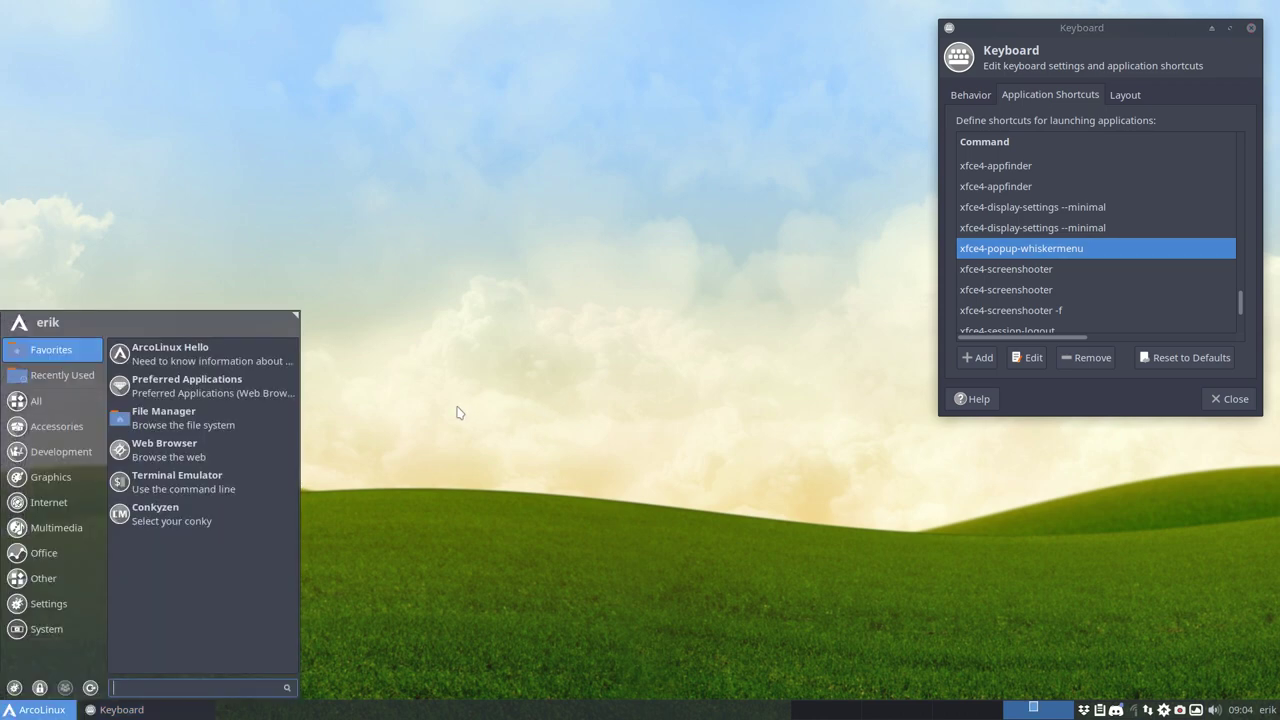
key("super")
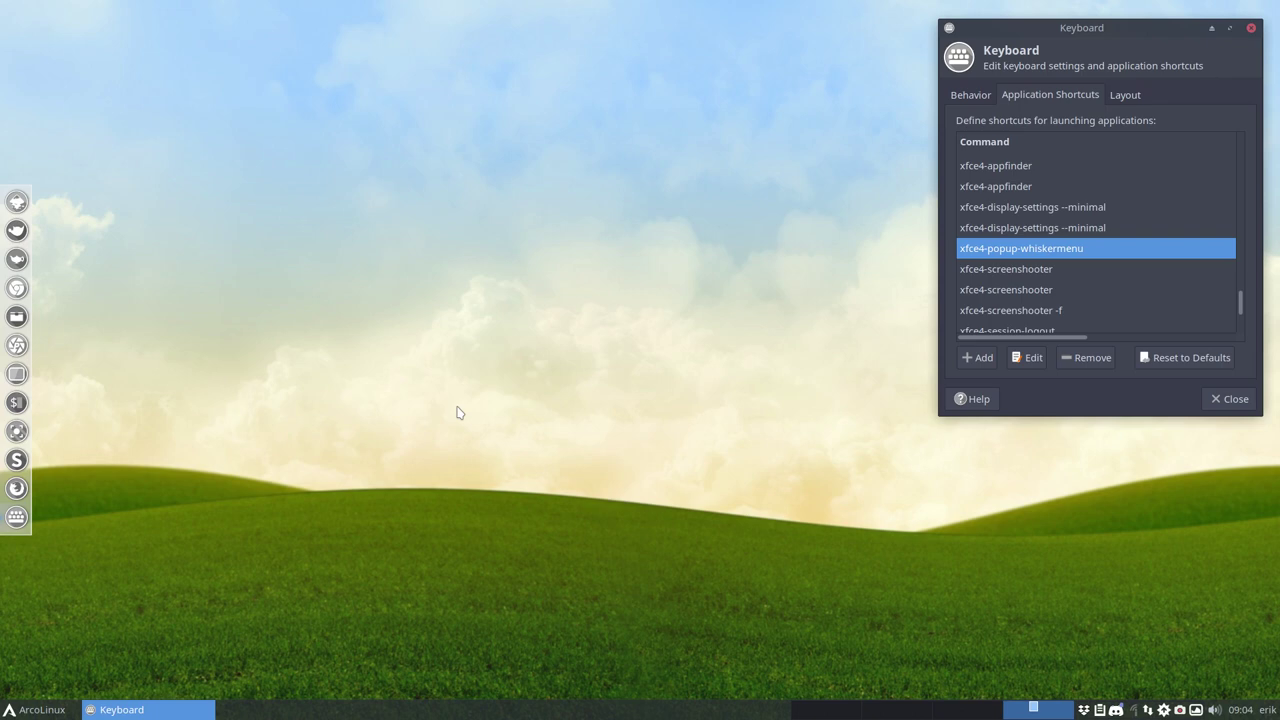
Step: Move the Keyboard settings window closer to the middle of the desktop
left_click_drag(1138, 27, 869, 100)
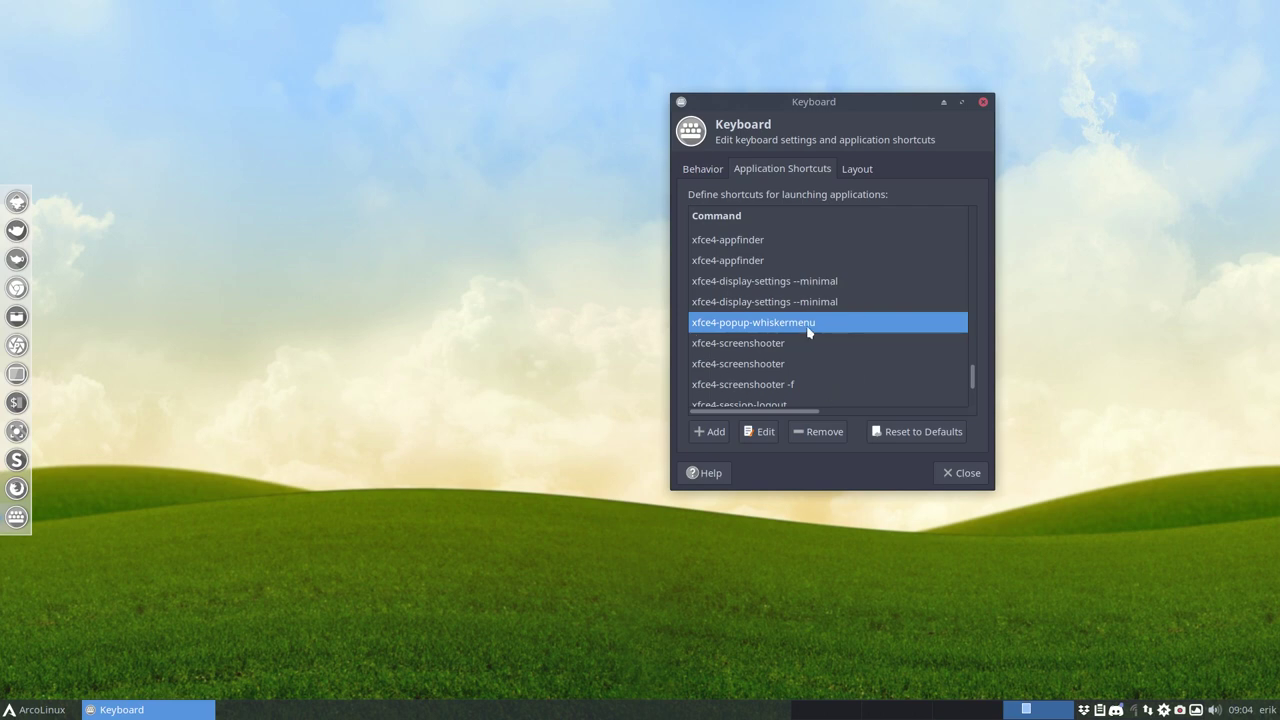